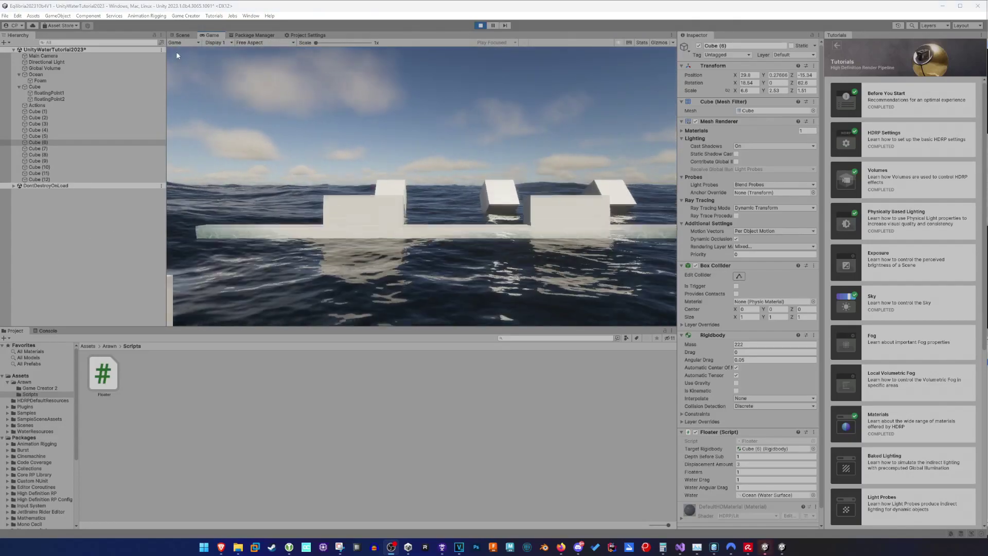
In the Scene view of the running game, set the Rigidbody mass of the floating Cube (11) to 10000.
click(183, 35)
right_drag(371, 159, 224, 44)
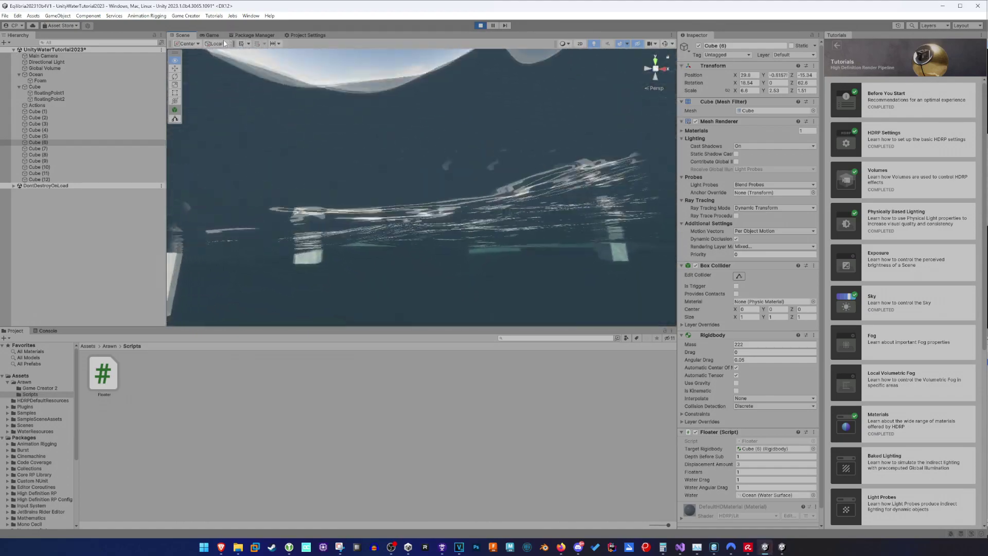
key(f)
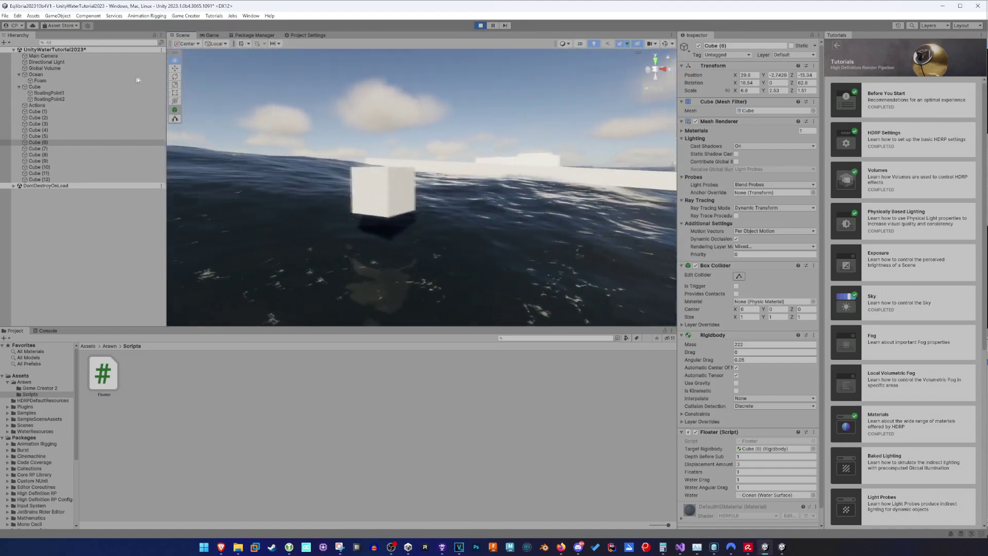
right_drag(138, 80, 160, 119)
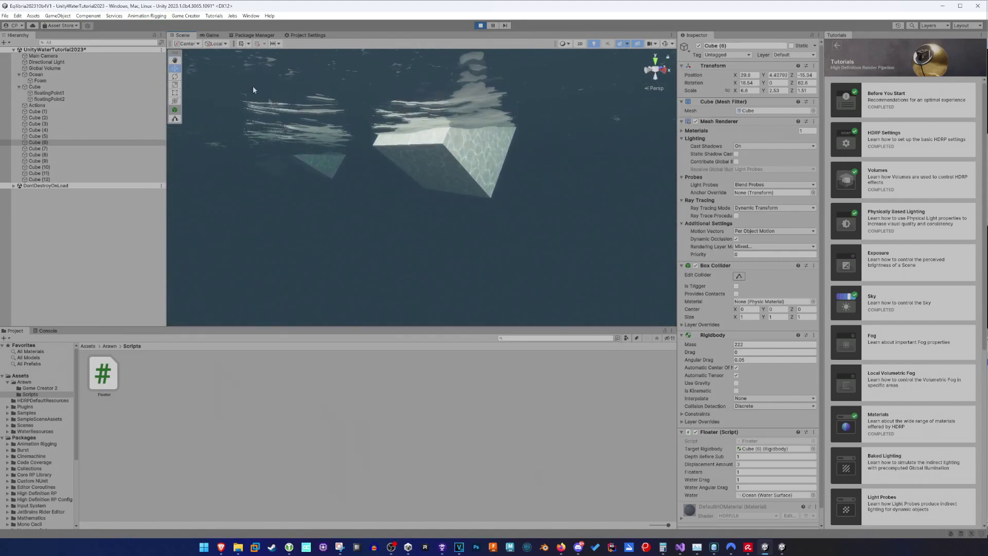
key(s)
right_drag(253, 90, 398, 214)
click(373, 126)
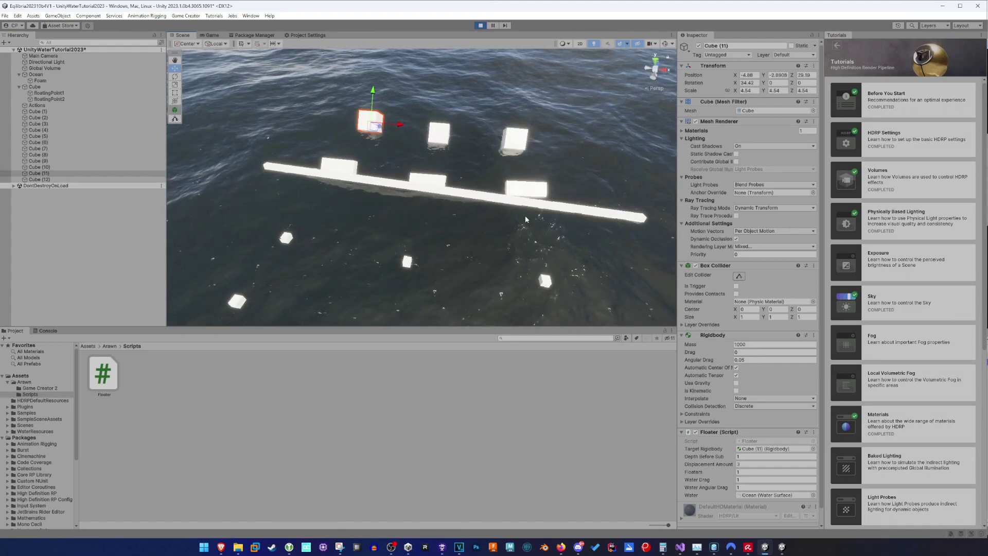
click(762, 344)
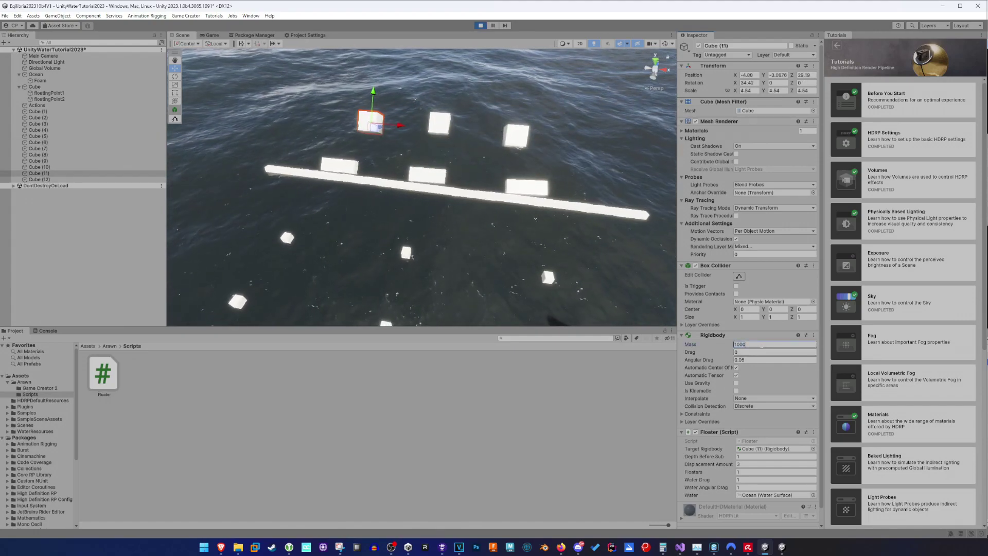
text(0)
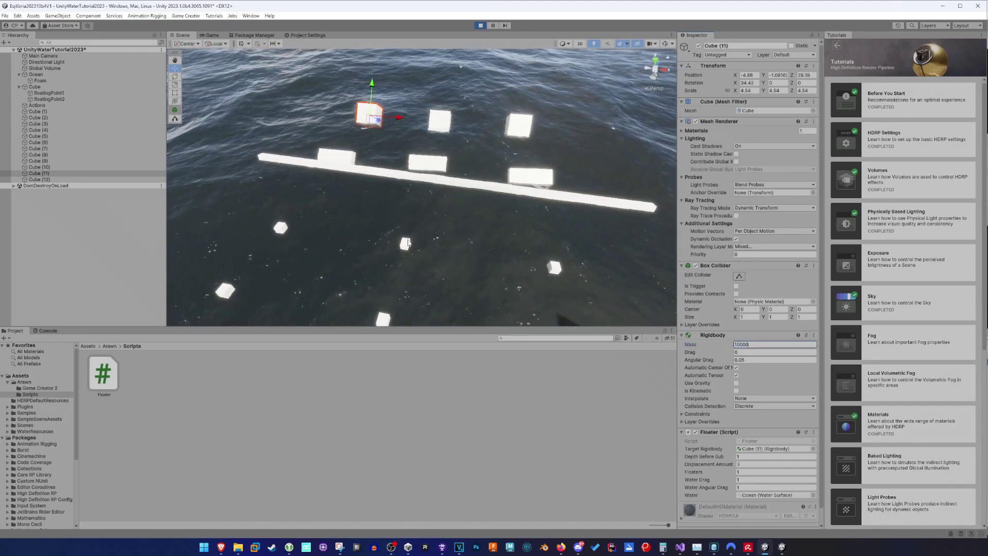
click(115, 246)
right_drag(229, 165, 573, 151)
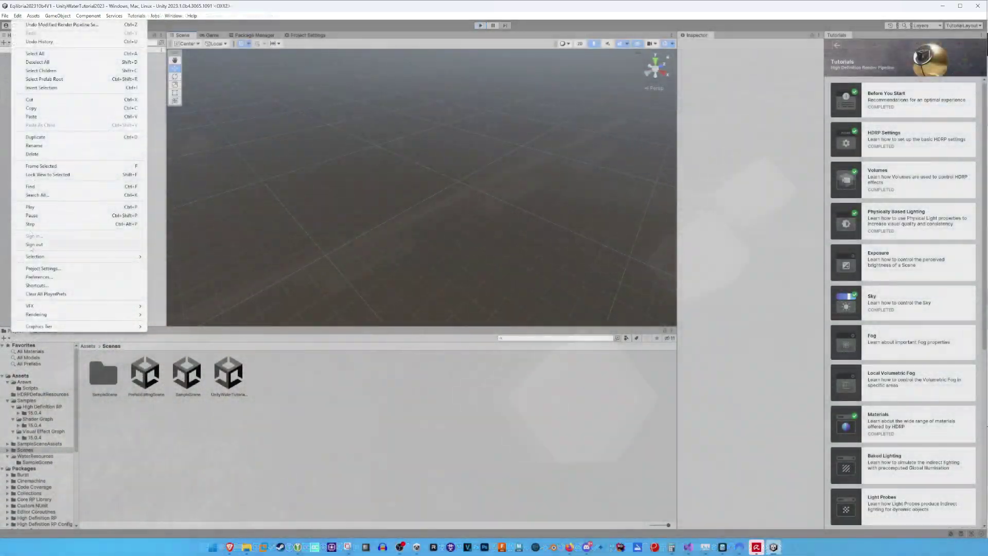
In the project's HDRP quality settings, switch the Water feature off and back on.
click(33, 268)
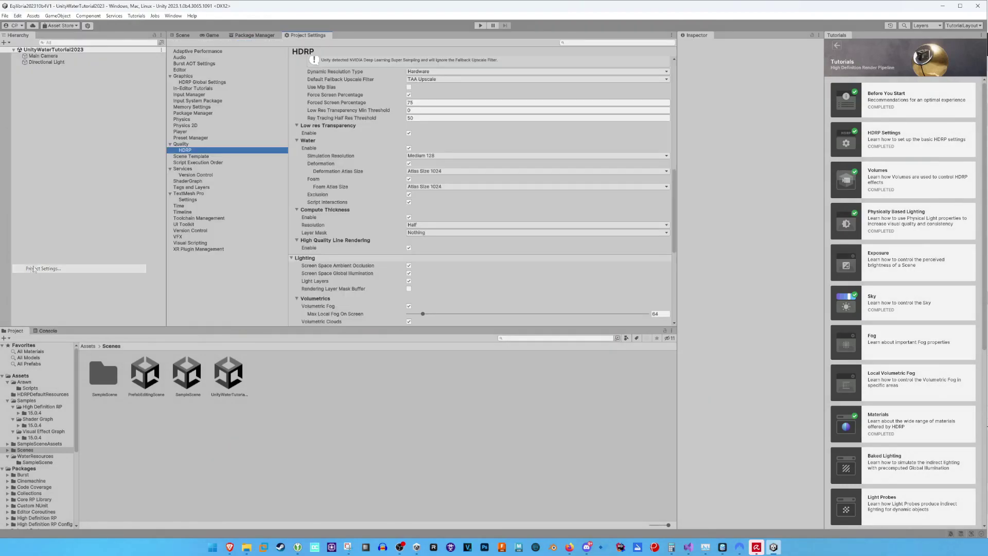
scroll(363, 163, down, 10)
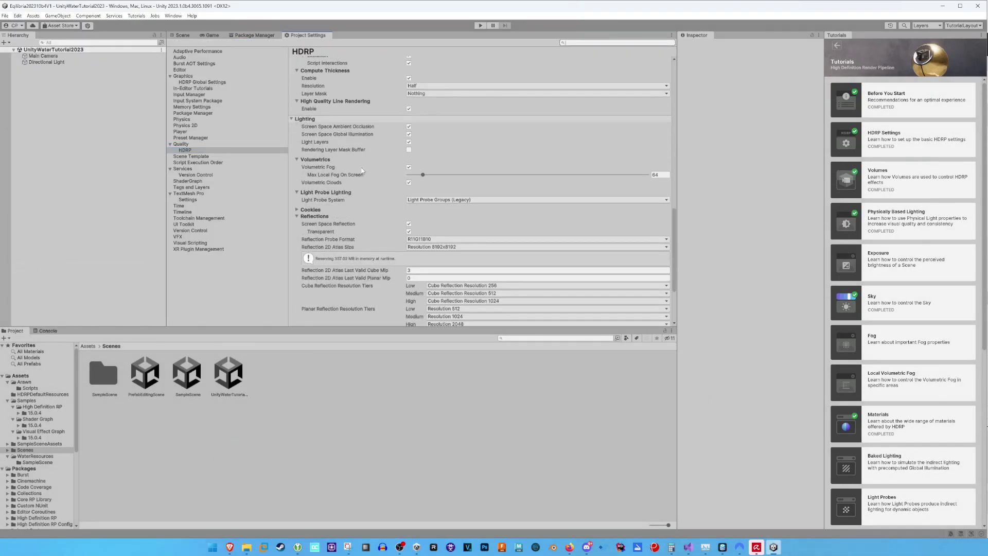
scroll(361, 167, up, 10)
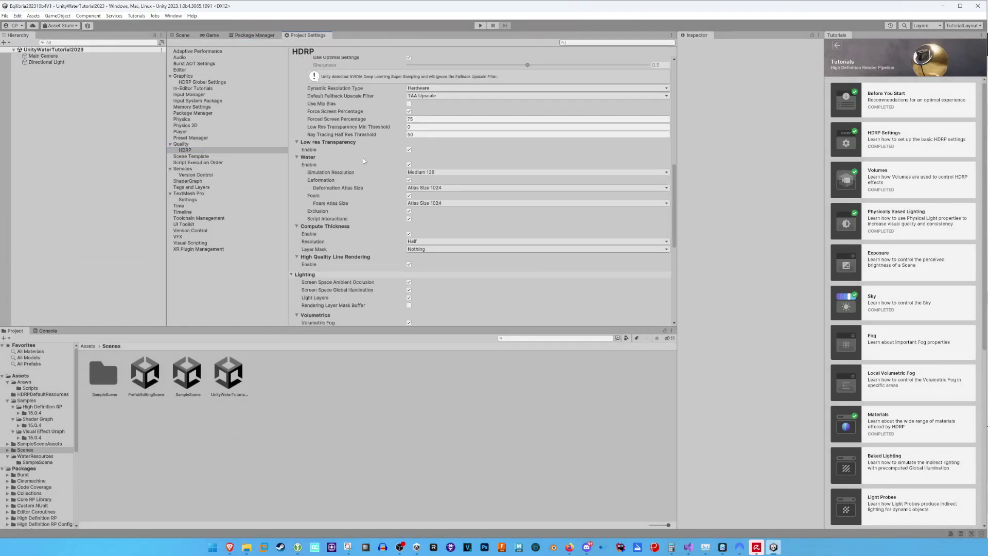
click(409, 164)
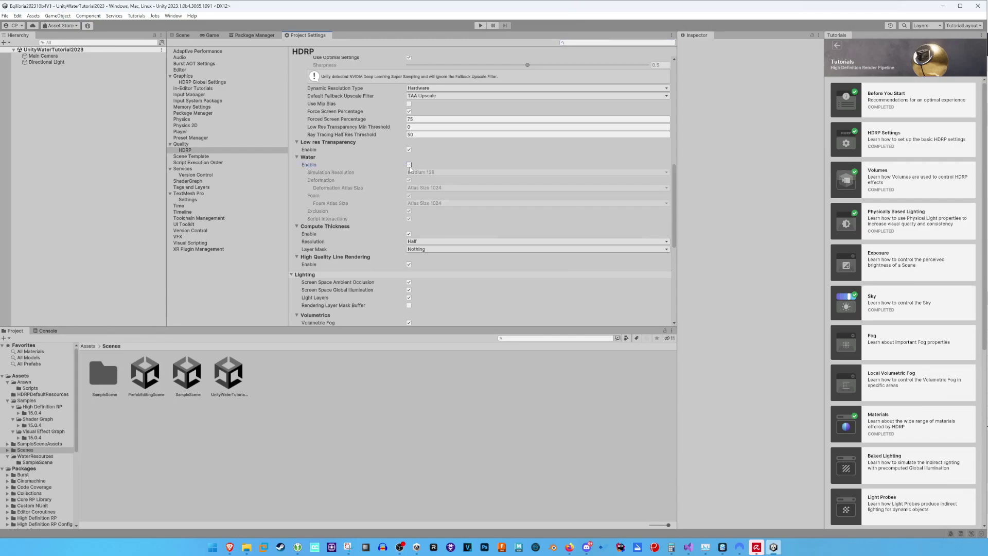
click(409, 165)
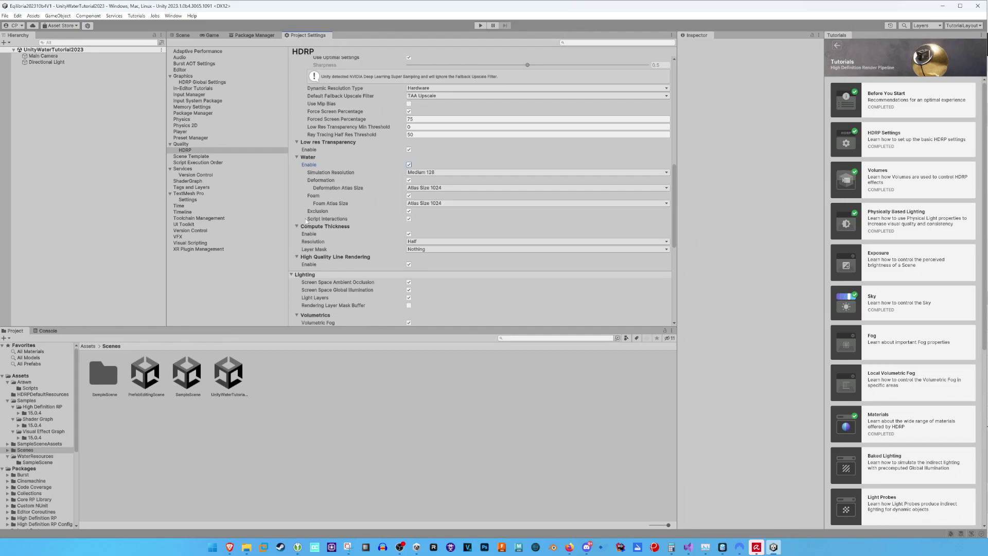
Add a Global Volume to the scene and create a new volume profile for it.
click(179, 36)
right_click(49, 89)
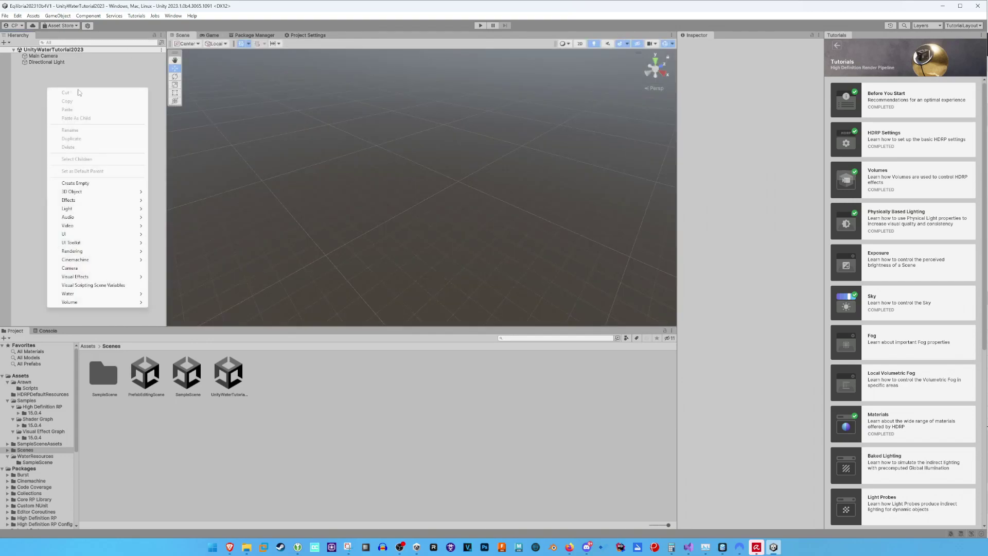
mouse_move(75, 303)
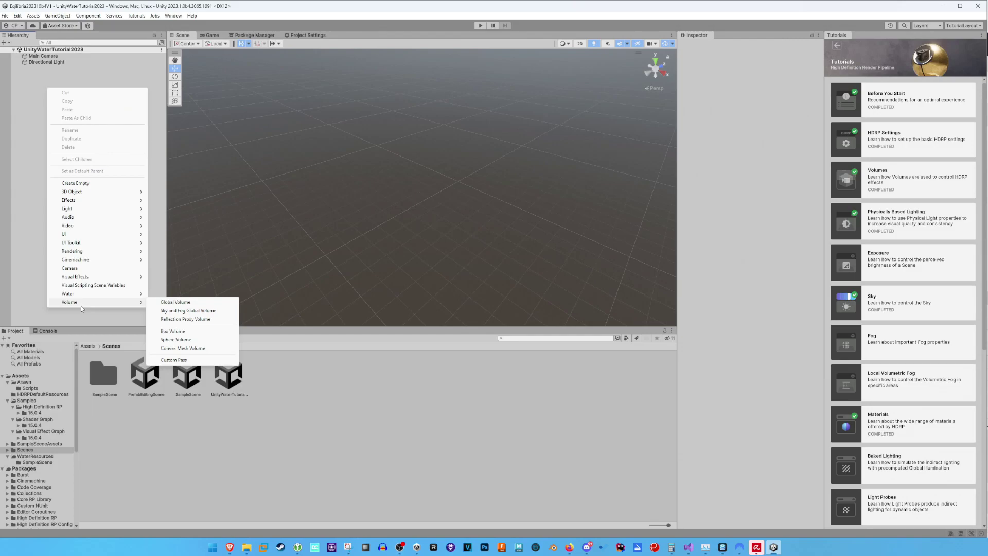
click(173, 302)
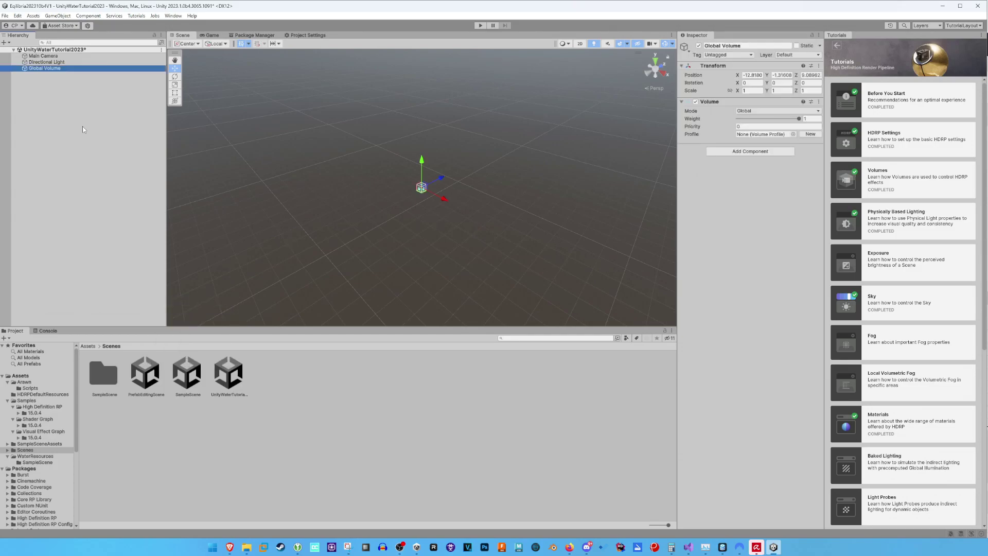
click(810, 134)
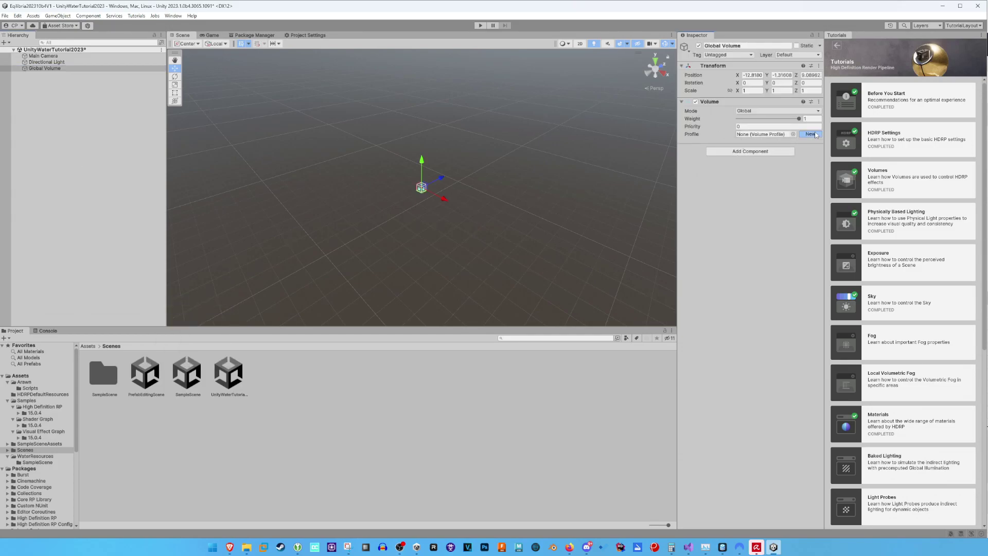
Add a Water Rendering override to the Global Volume, activate all its parameters and set its state to Enabled.
click(753, 163)
text(water)
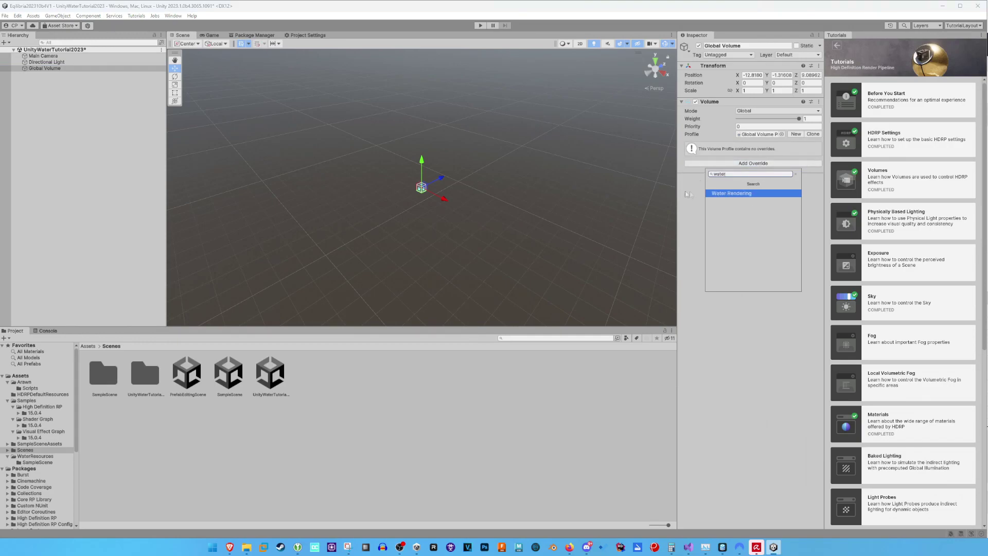
key(Return)
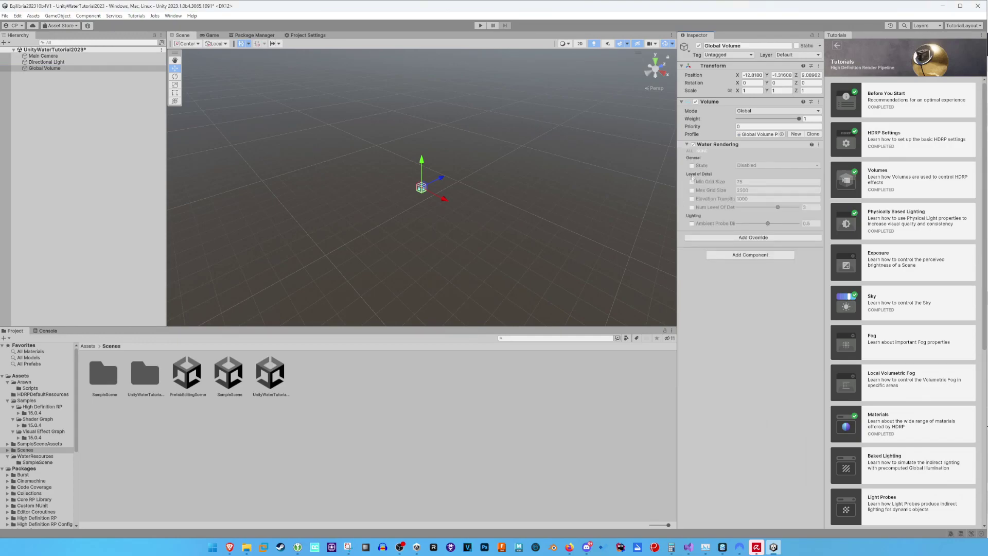
click(690, 151)
click(777, 165)
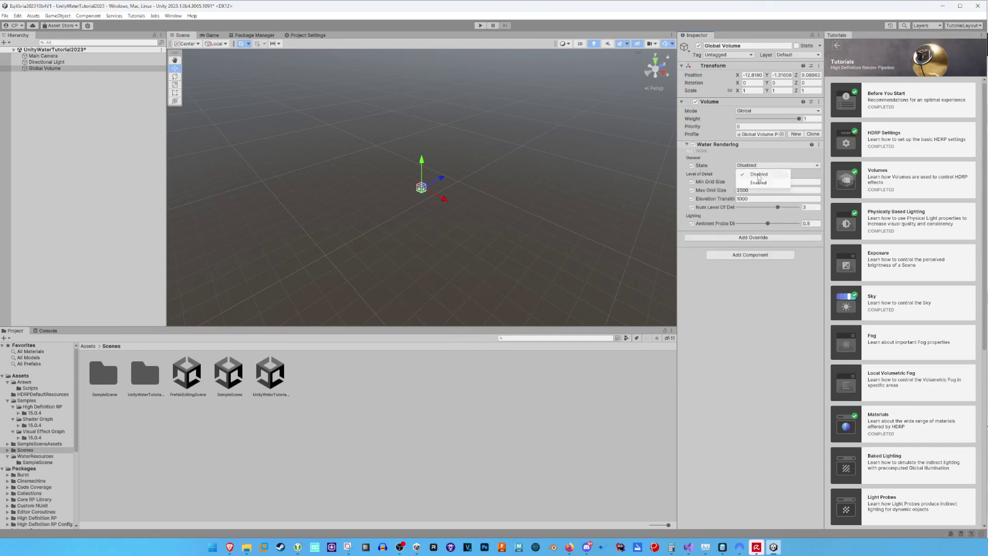
click(757, 180)
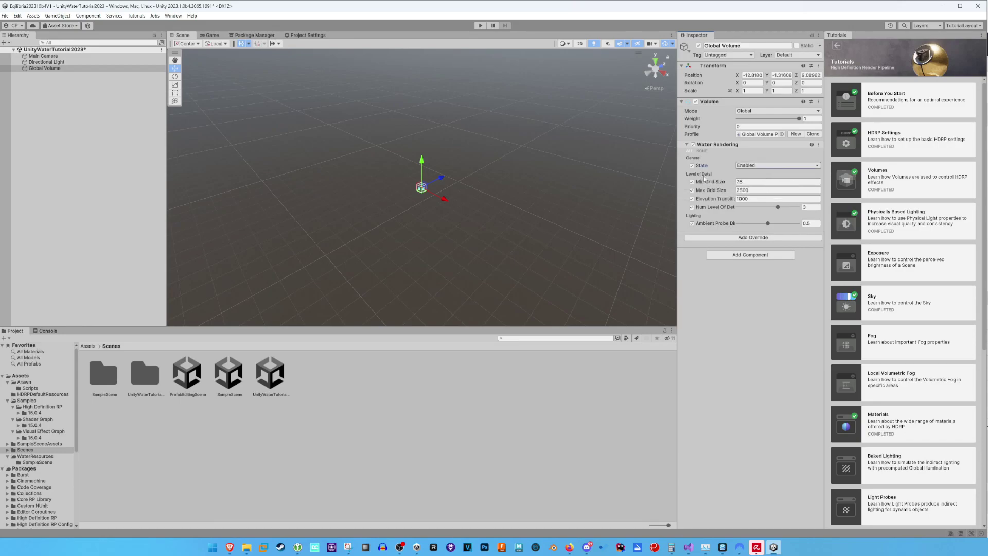
Create an Ocean, Sea or Lake water surface in the scene and look over its surface settings.
right_click(64, 108)
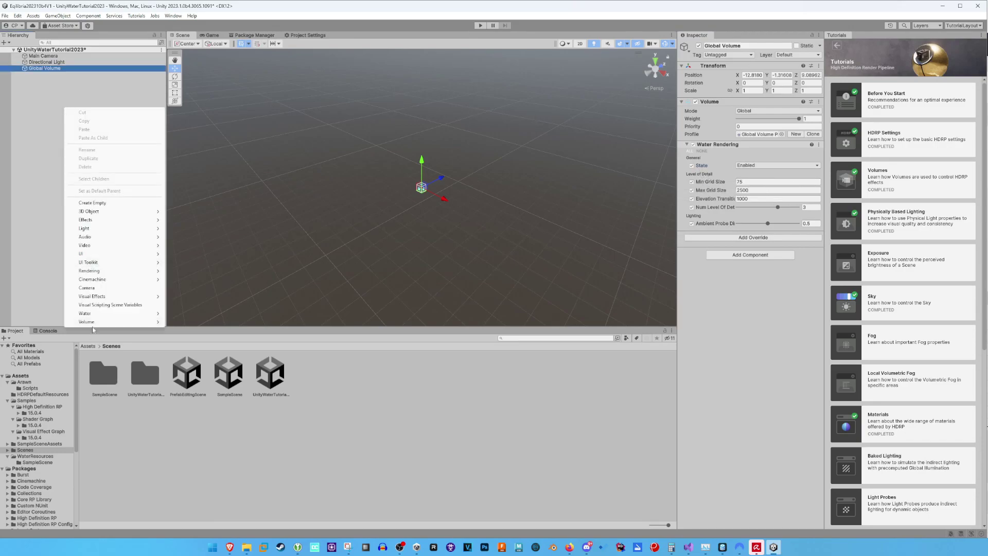
mouse_move(94, 316)
mouse_move(195, 314)
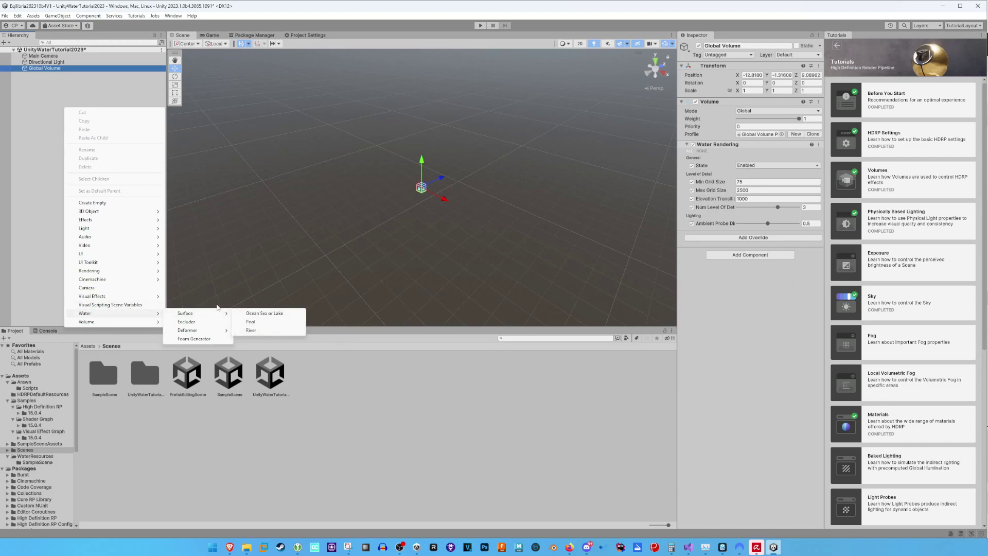
click(254, 314)
right_drag(259, 202, 209, 145)
key(w)
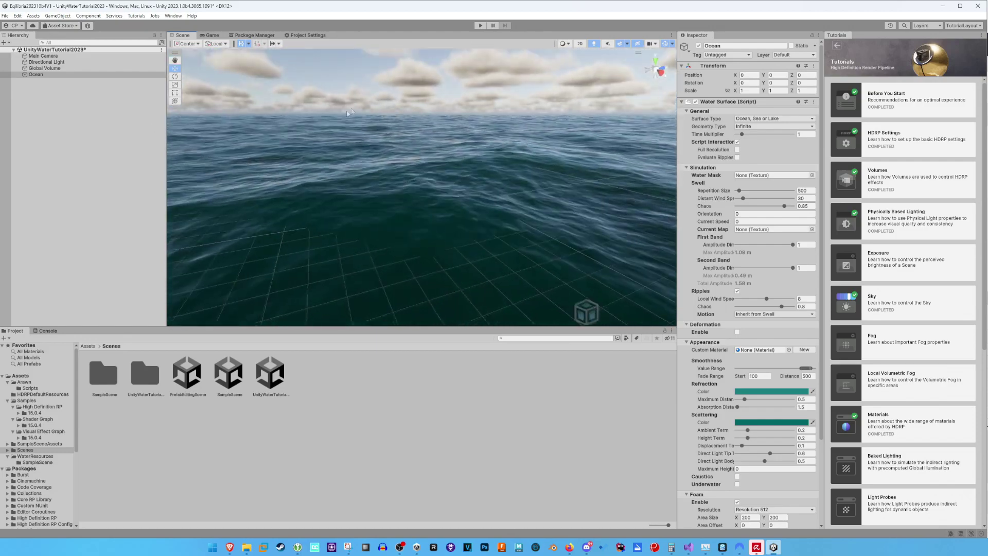
scroll(740, 250, down, 4)
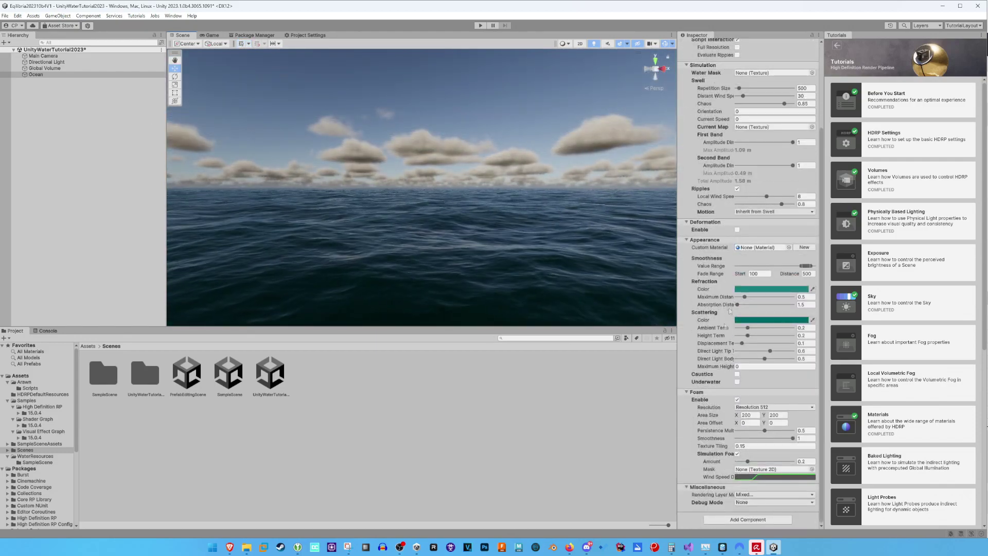
scroll(727, 375, up, 2)
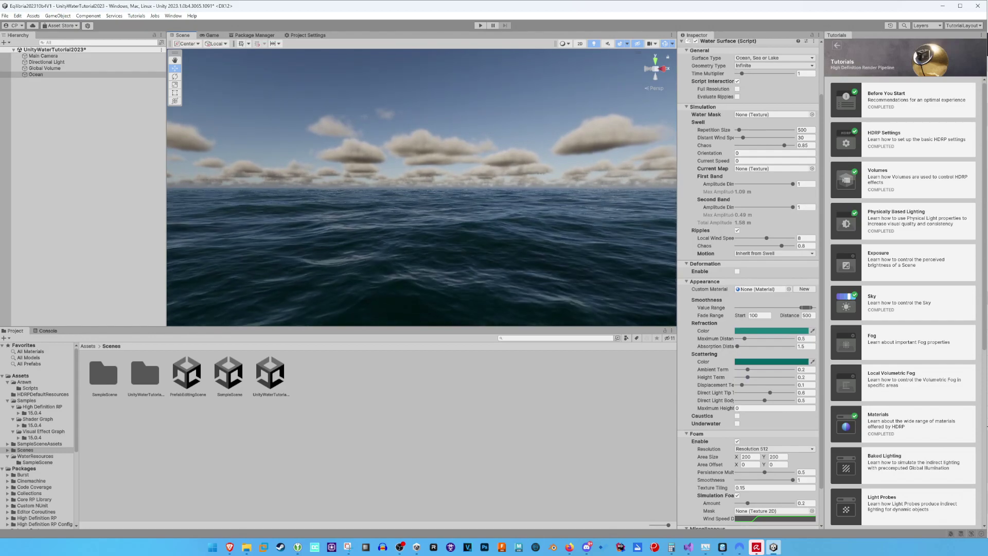
Add a Volumetric Clouds override to the Global Volume, activate all its parameters and set its state to Enabled.
click(44, 68)
click(700, 237)
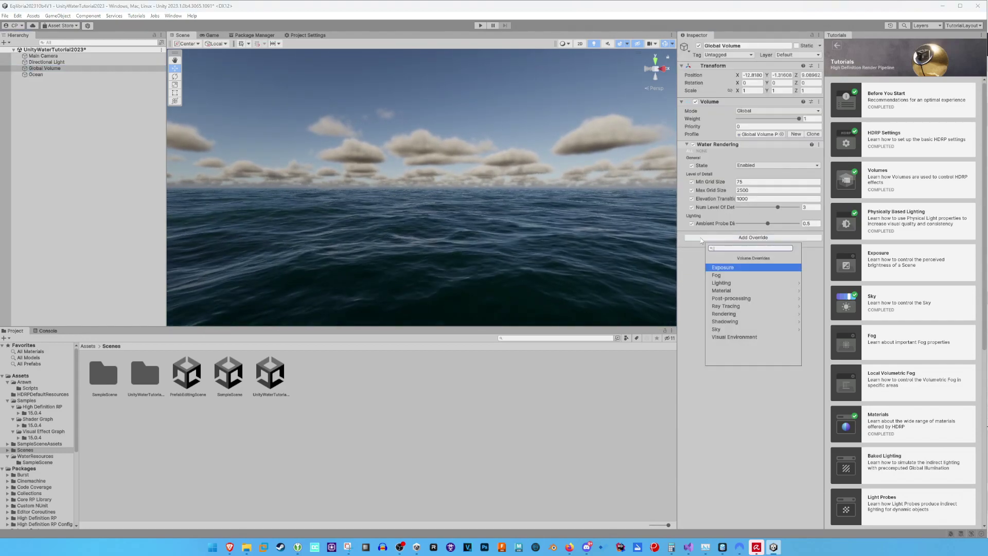
click(720, 330)
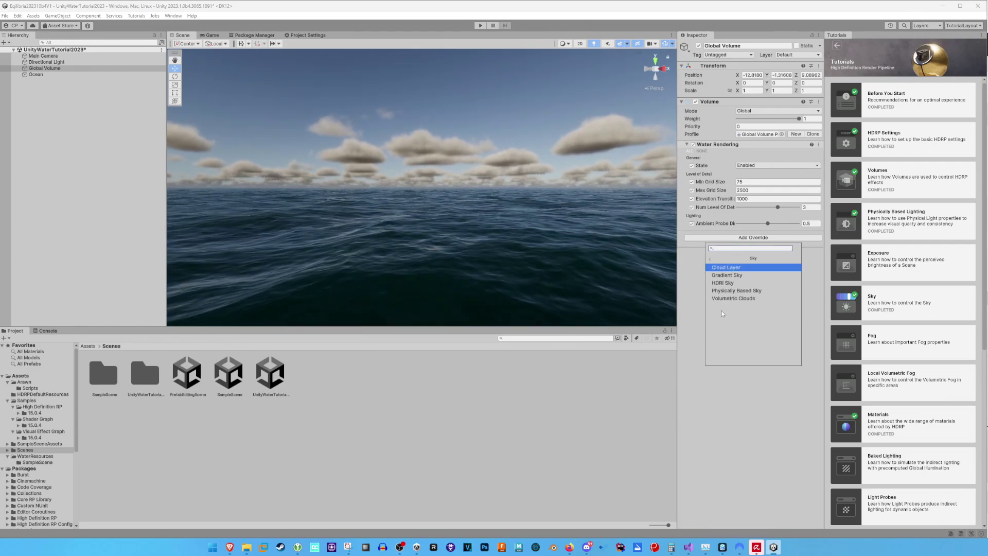
click(731, 298)
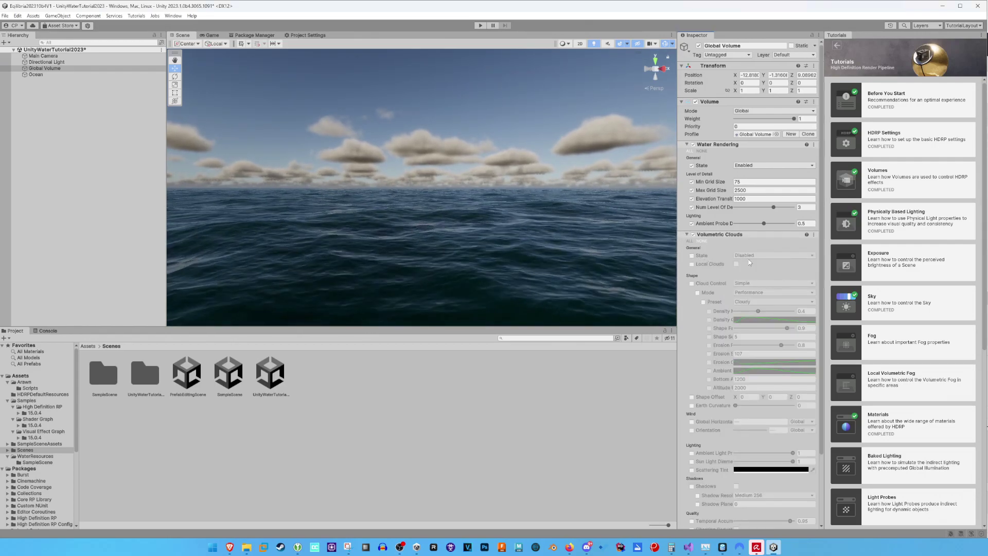
click(689, 241)
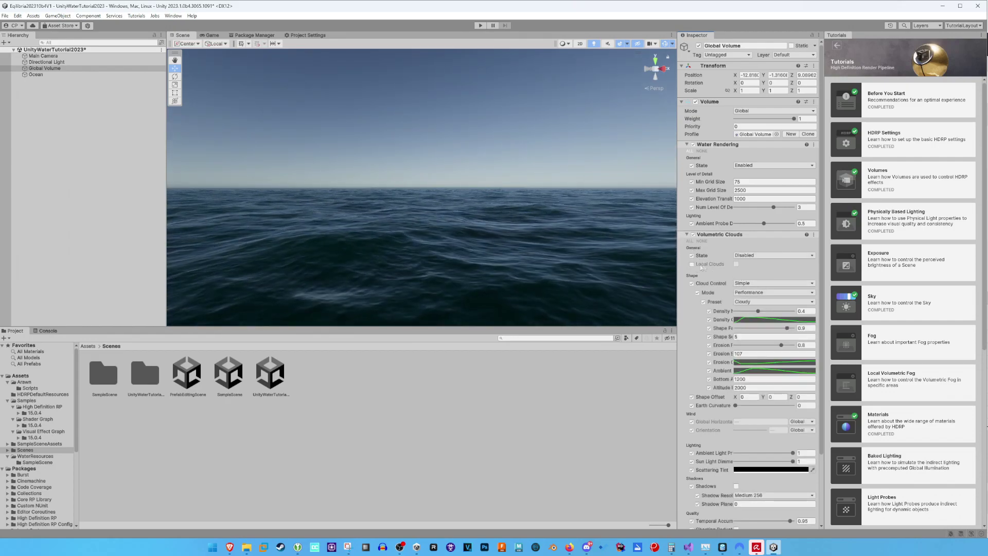
click(749, 256)
click(751, 273)
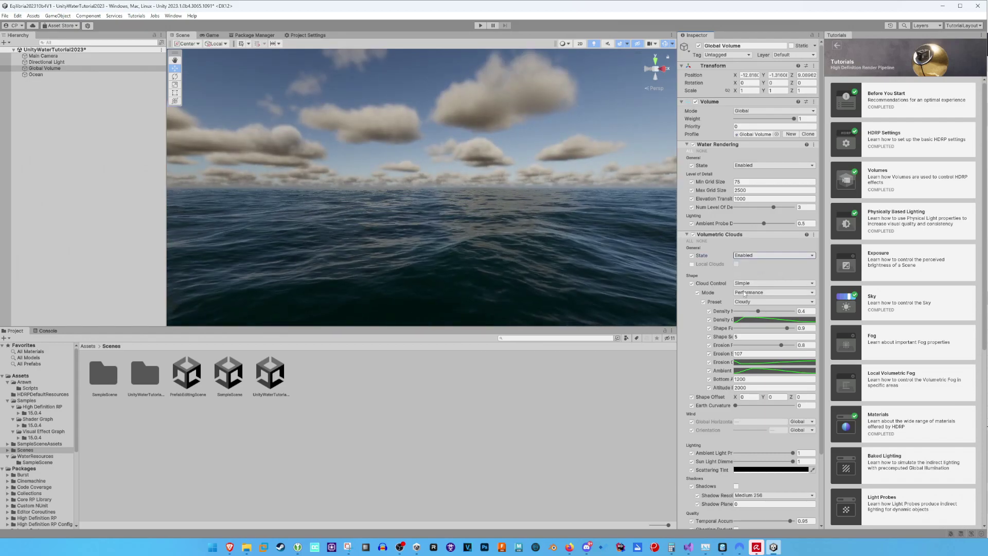
Set the volumetric clouds' mode to Quality and reduce the density multiplier of the Cloudy preset to about 0.159.
click(749, 292)
click(748, 310)
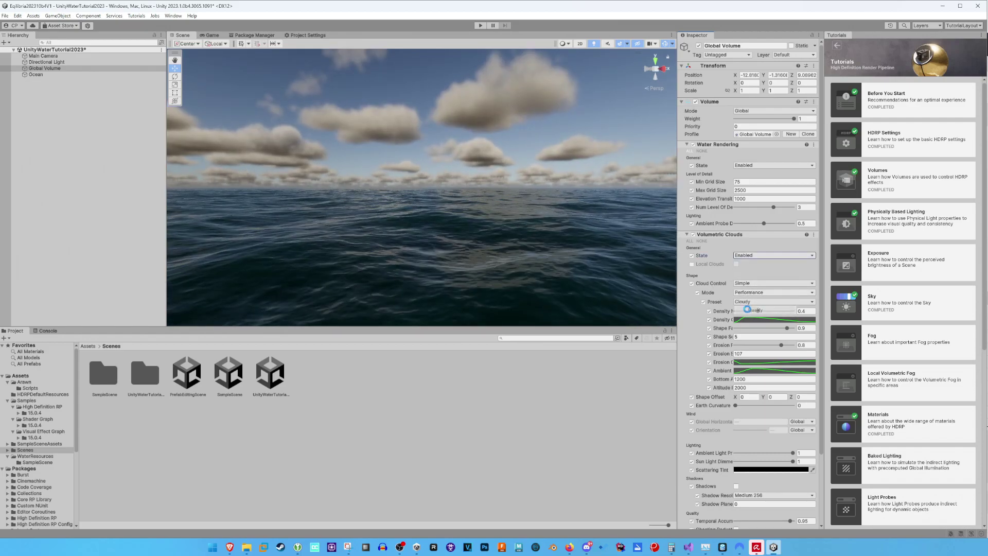
click(747, 302)
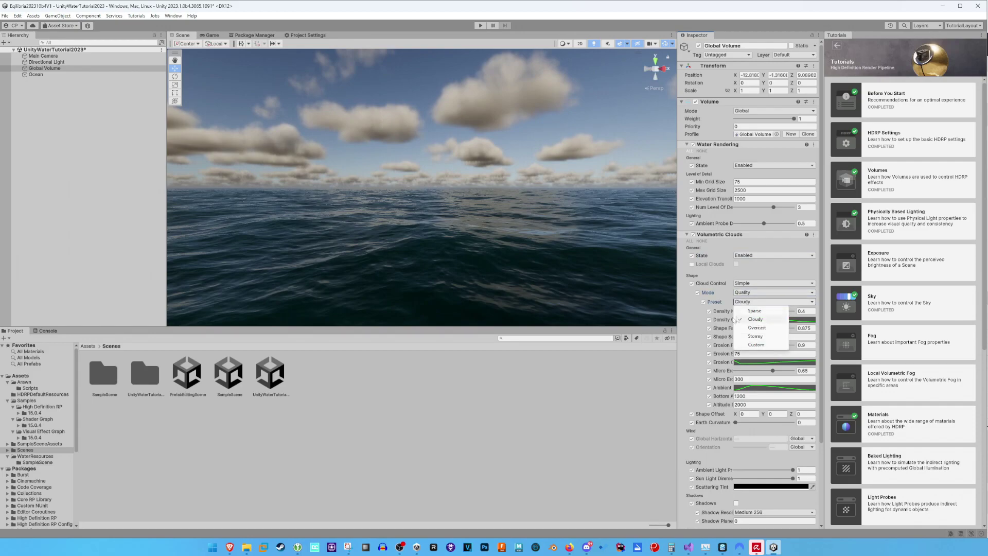
click(736, 319)
drag(756, 312, 744, 311)
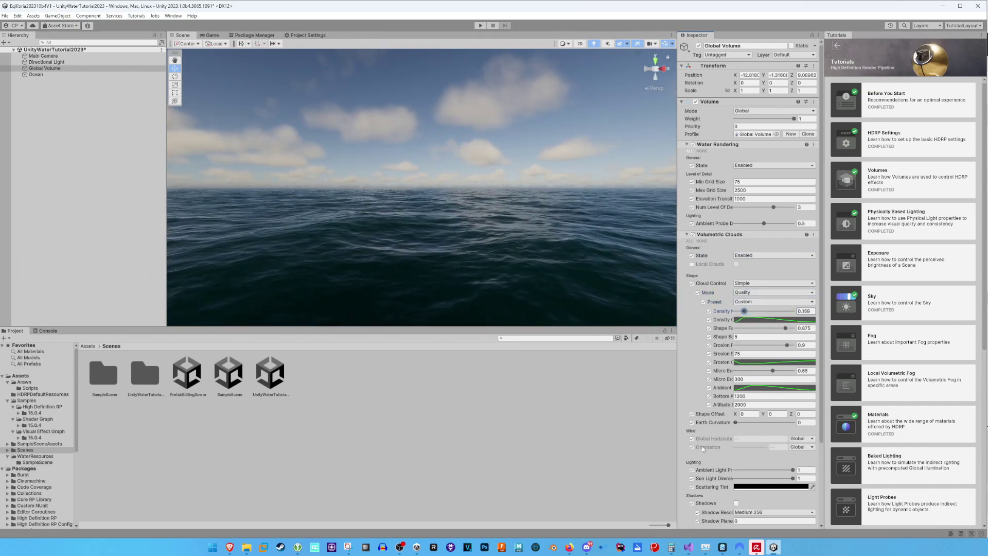
Set the volumetric clouds' global horizontal wind speed to Additive mode with a value of 5000.
click(802, 438)
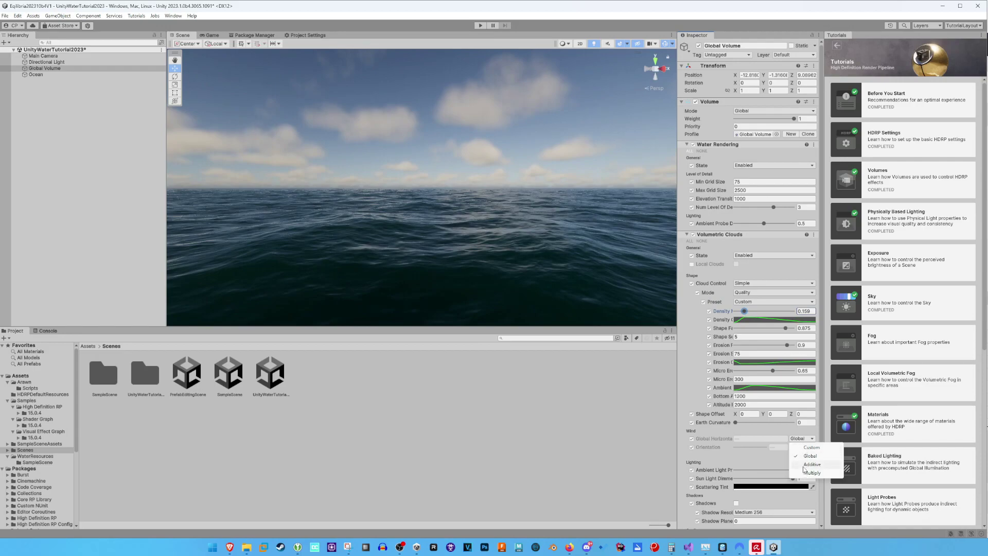
click(806, 464)
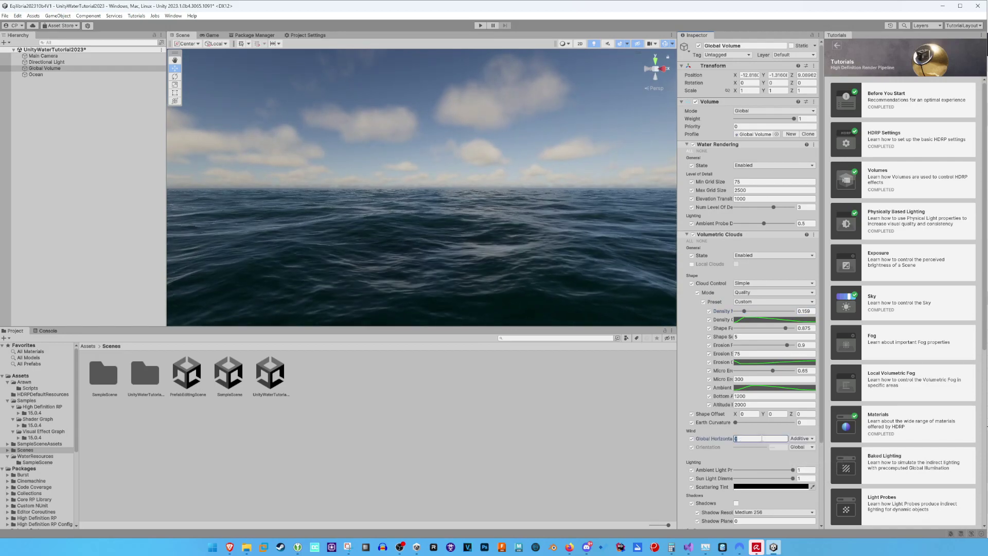
click(762, 439)
text(500)
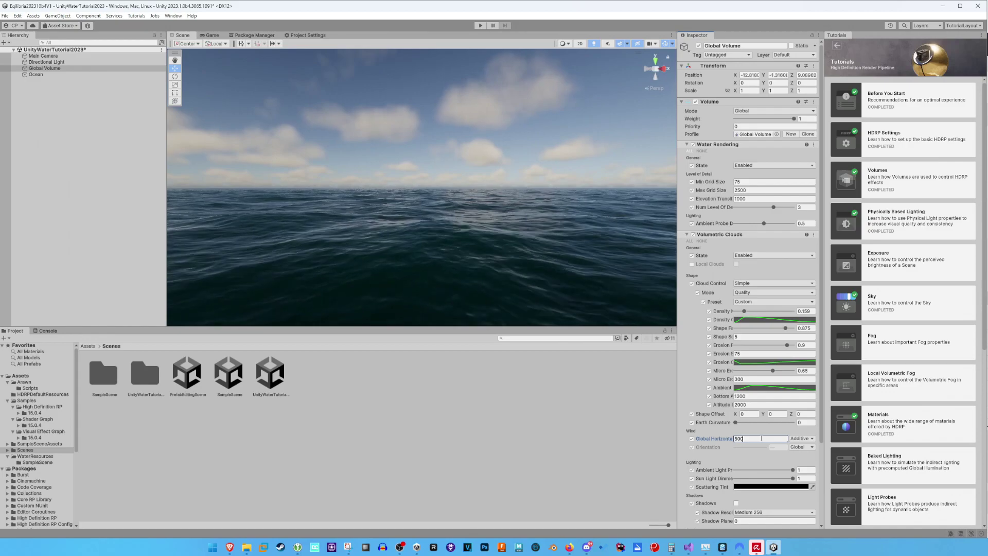
text(0)
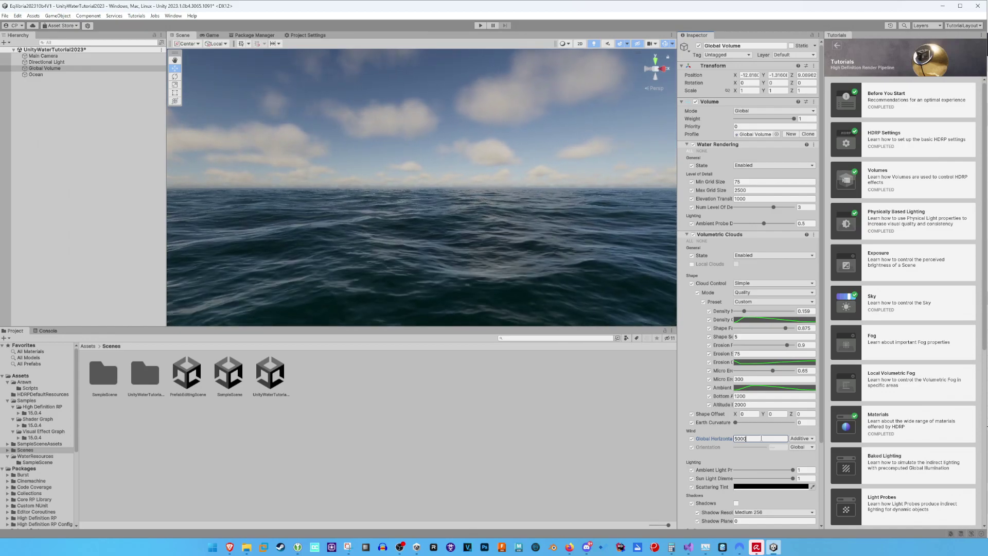
right_drag(333, 199, 234, 217)
click(122, 105)
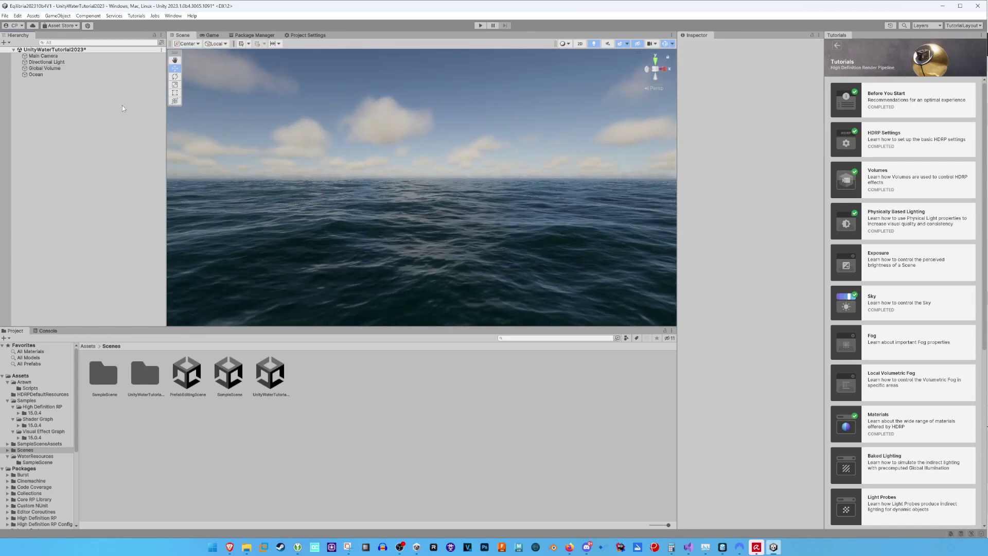
Create an empty child object named Foam under the Ocean.
right_click(41, 76)
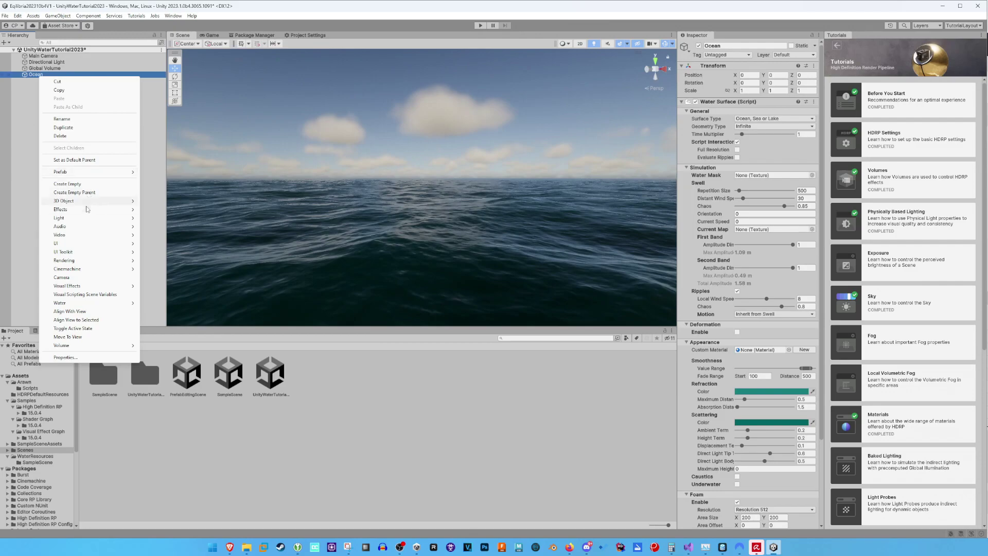
mouse_move(88, 210)
click(117, 184)
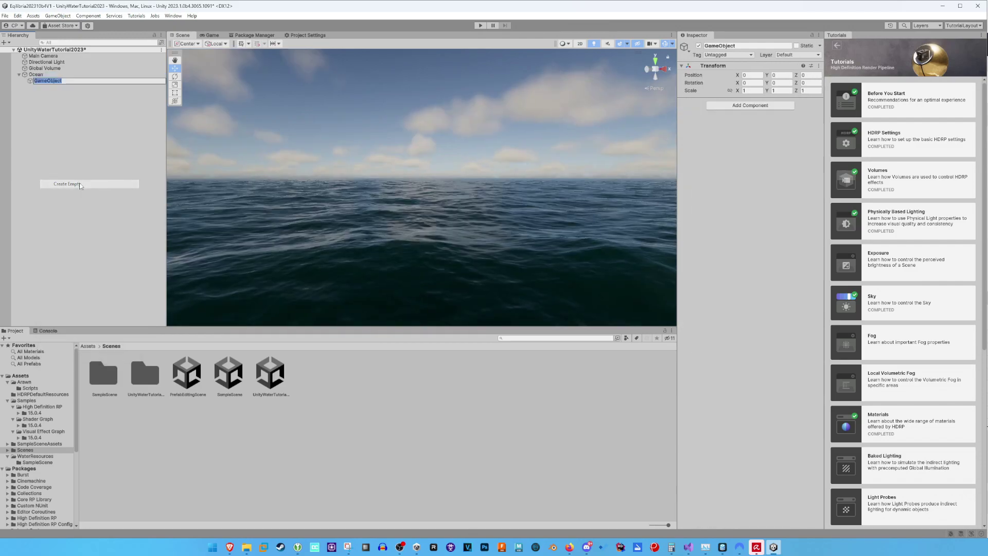
text(Foam)
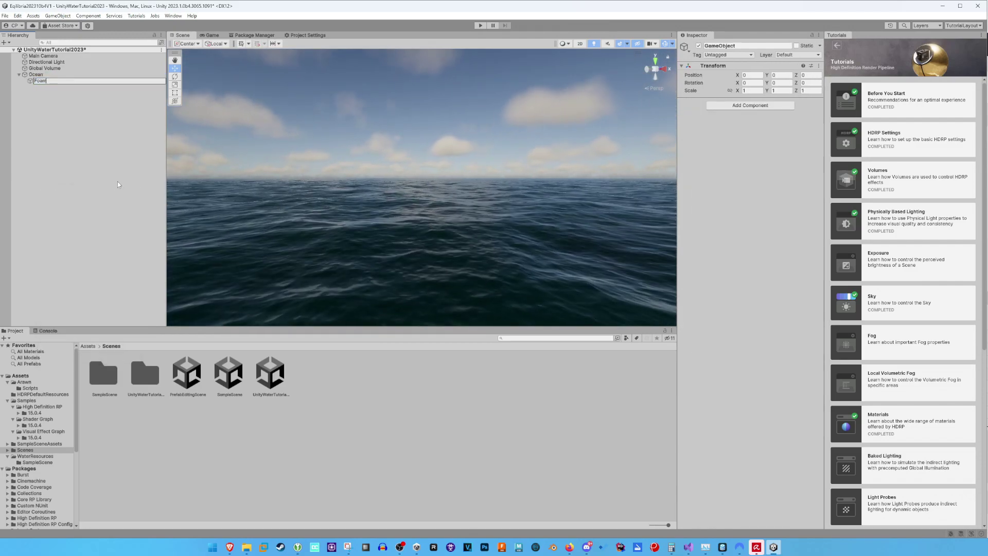
click(117, 184)
right_drag(308, 127, 432, 103)
Add a Water Foam Generator component to the Foam object.
click(40, 81)
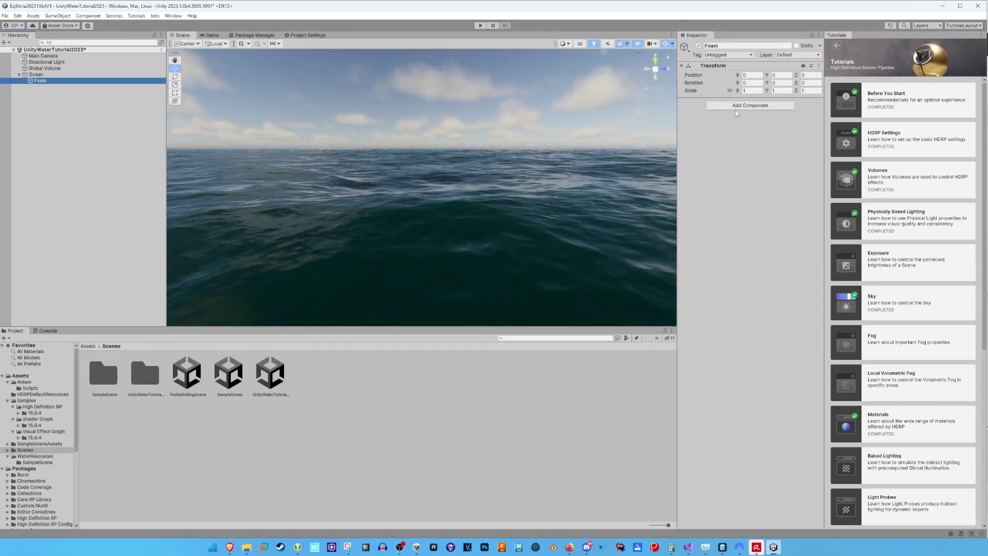
click(743, 106)
text(foa)
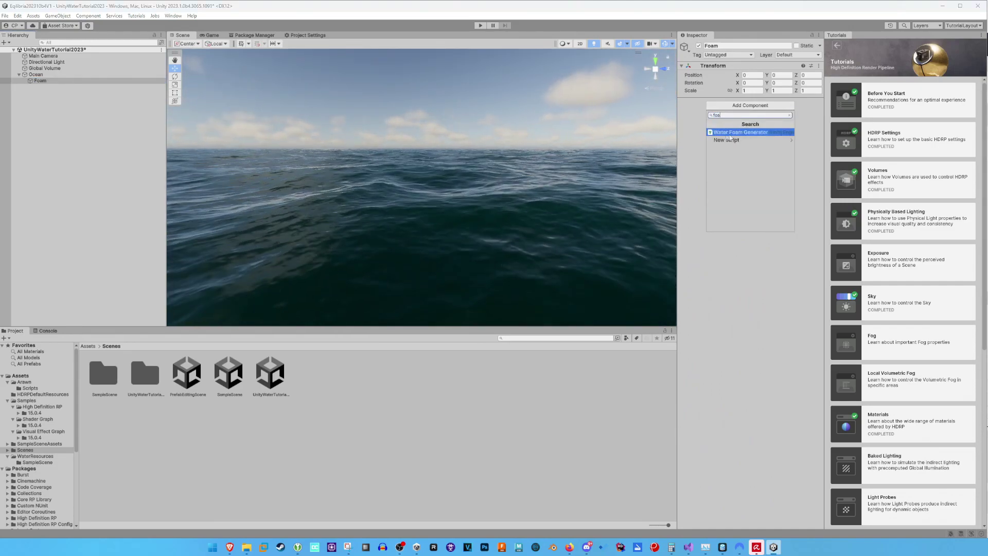
key(Return)
Turn the foam option of the Ocean's water surface off and back on while checking its foam settings.
click(35, 74)
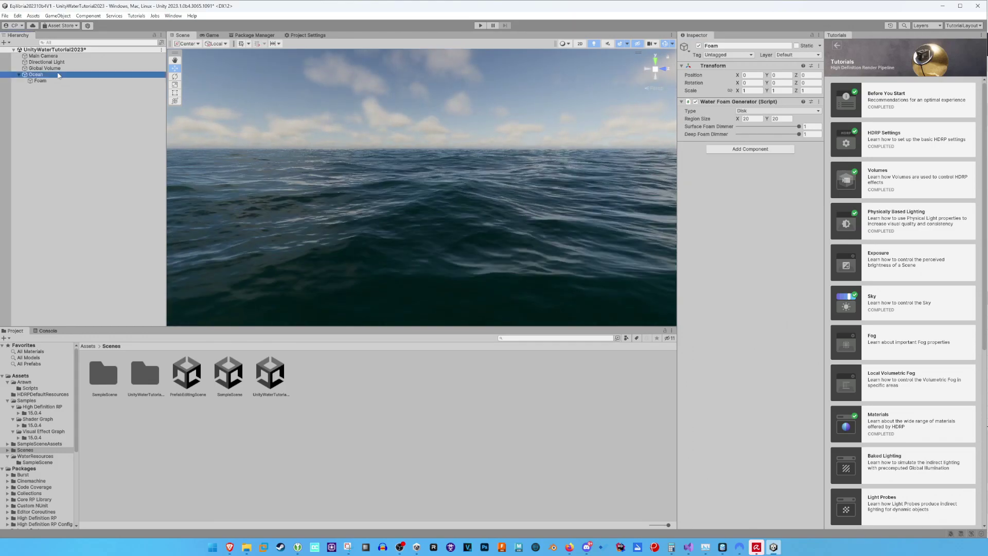
scroll(703, 310, down, 1)
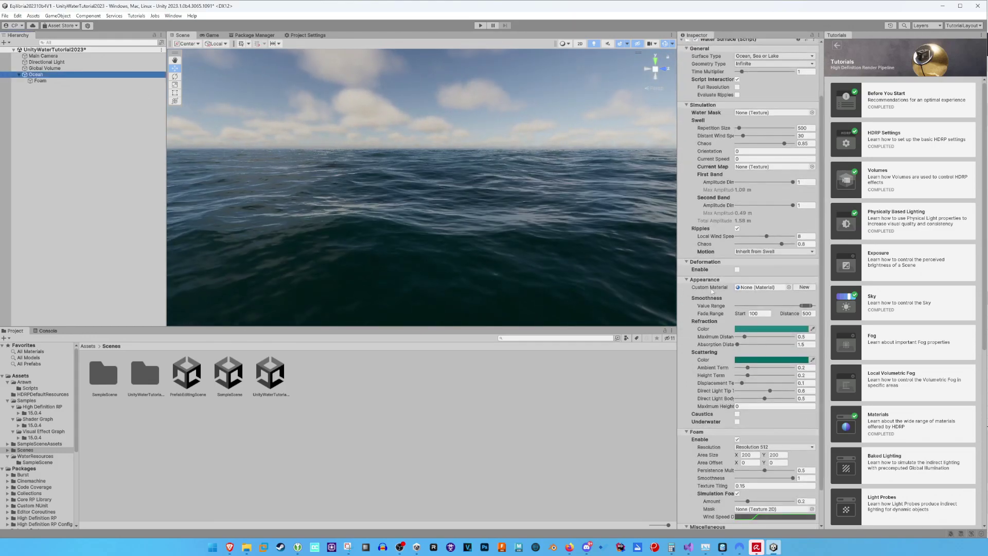
scroll(720, 303, down, 1)
scroll(728, 334, down, 1)
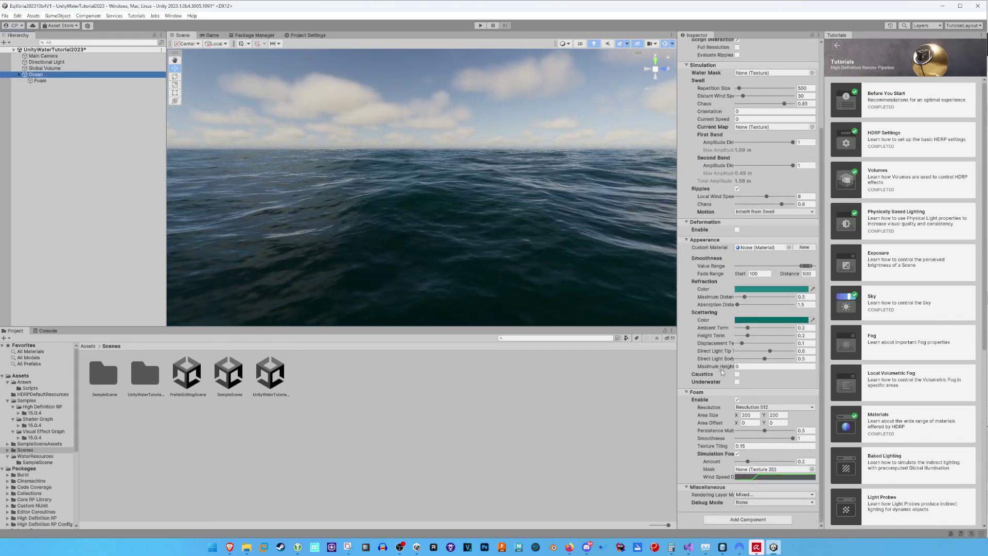
click(737, 400)
click(737, 398)
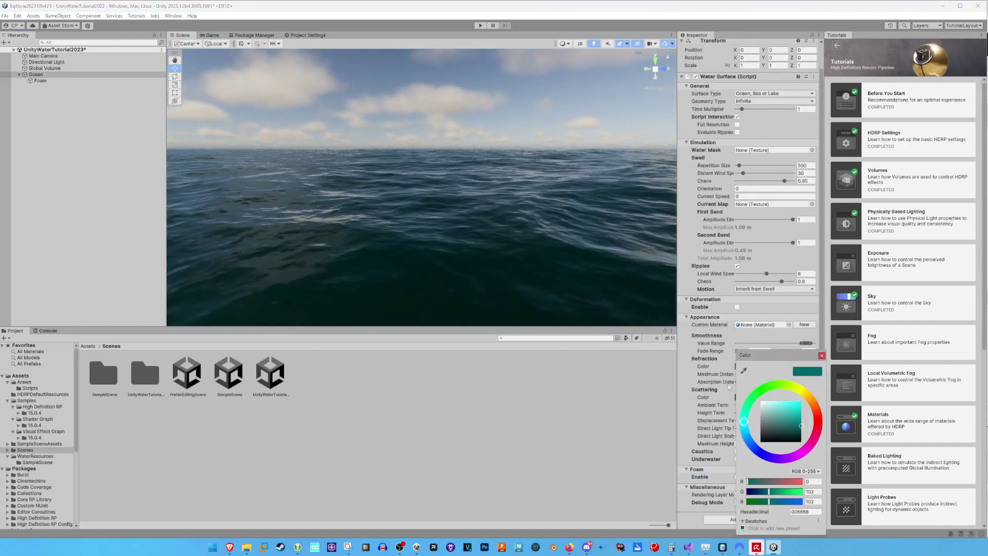
click(729, 310)
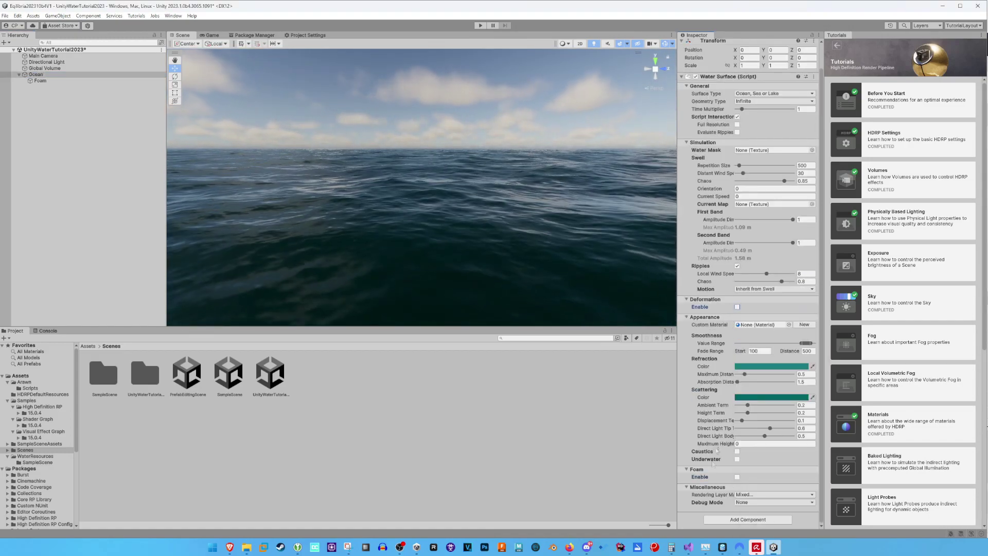
click(727, 478)
scroll(726, 468, down, 3)
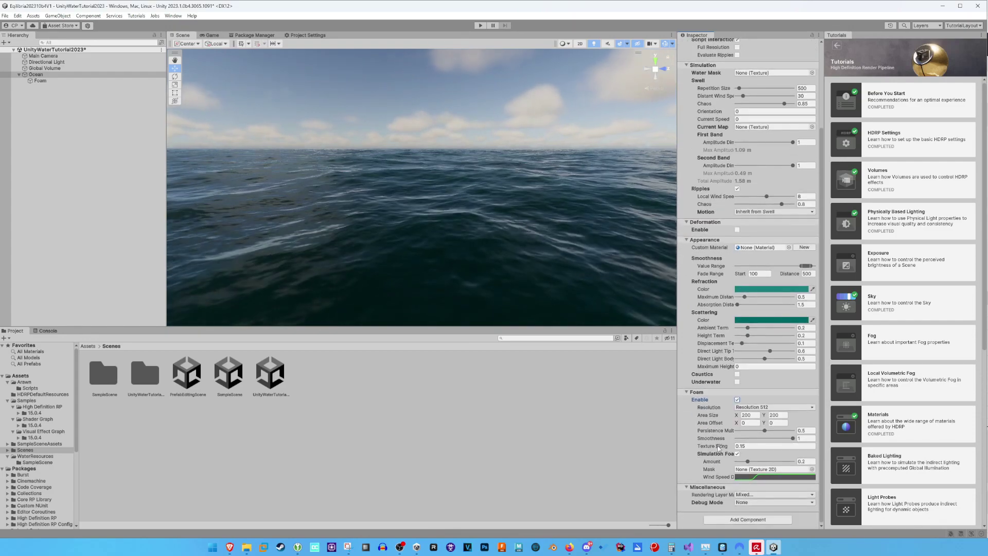
Focus the scene on the Foam object and stretch its disk region to about 41.2 in Y.
click(51, 82)
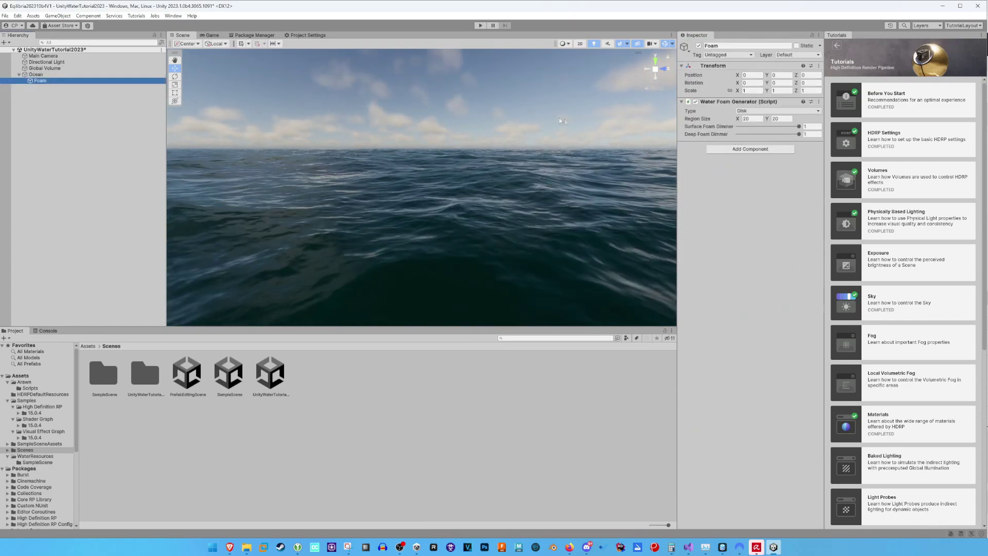
key(f)
right_drag(397, 128, 393, 184)
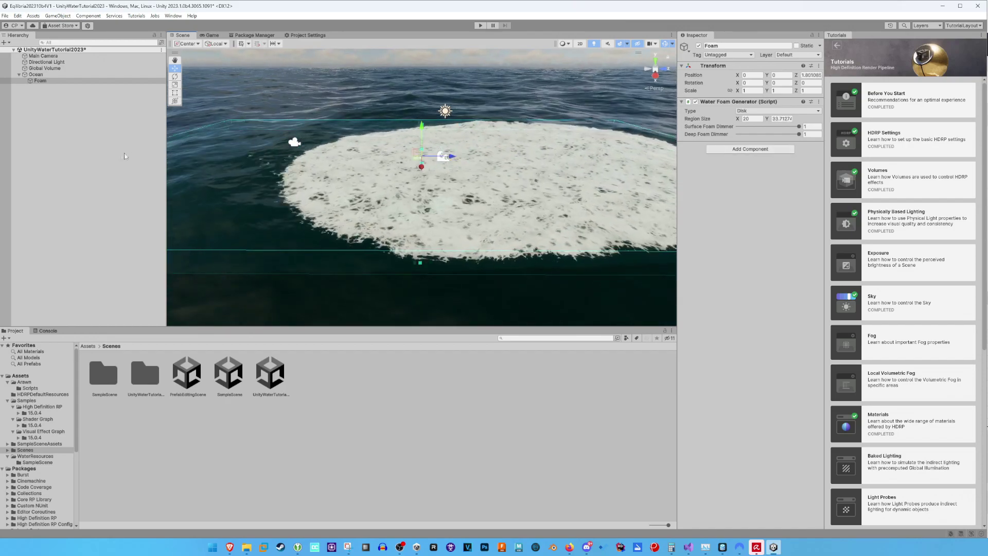
right_drag(341, 149, 288, 183)
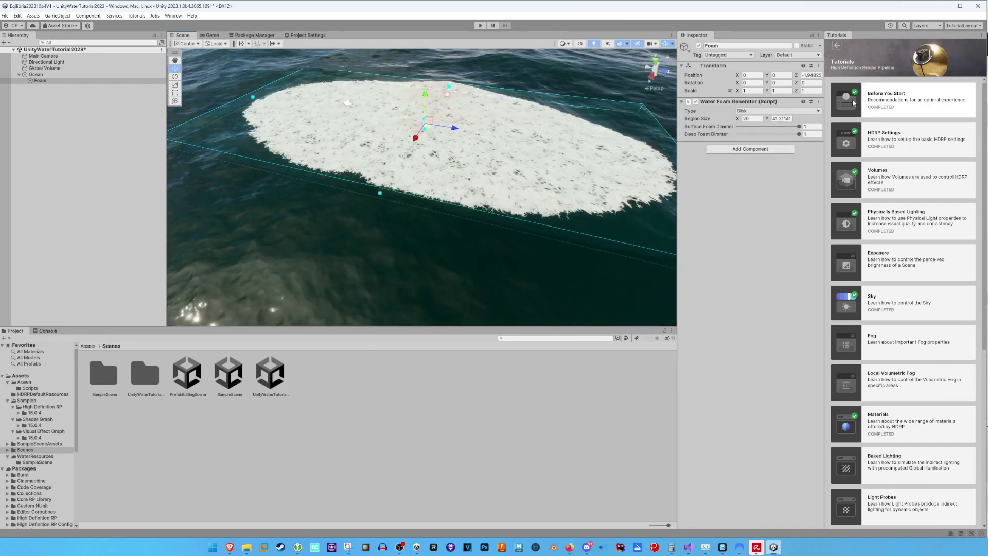
Make the foam generator a Rectangle with a region of about 103 by 153 and a surface foam dimmer of 0.02.
click(772, 111)
click(769, 129)
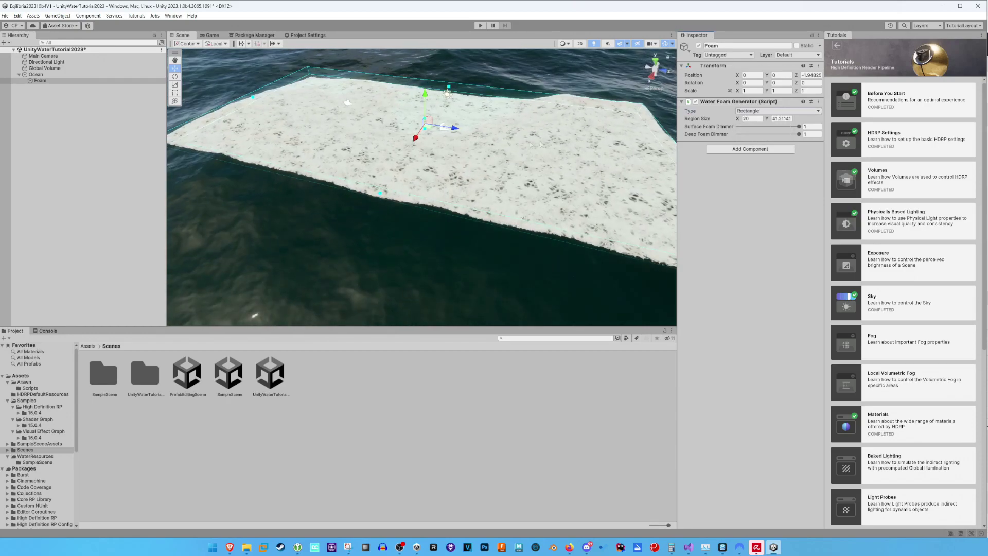
right_drag(592, 135, 462, 152)
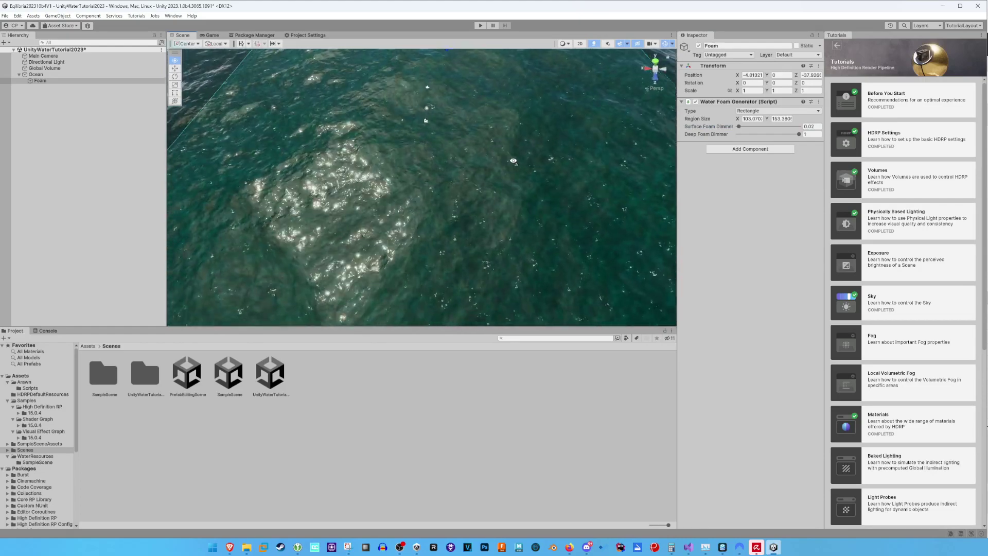
right_drag(562, 146, 349, 93)
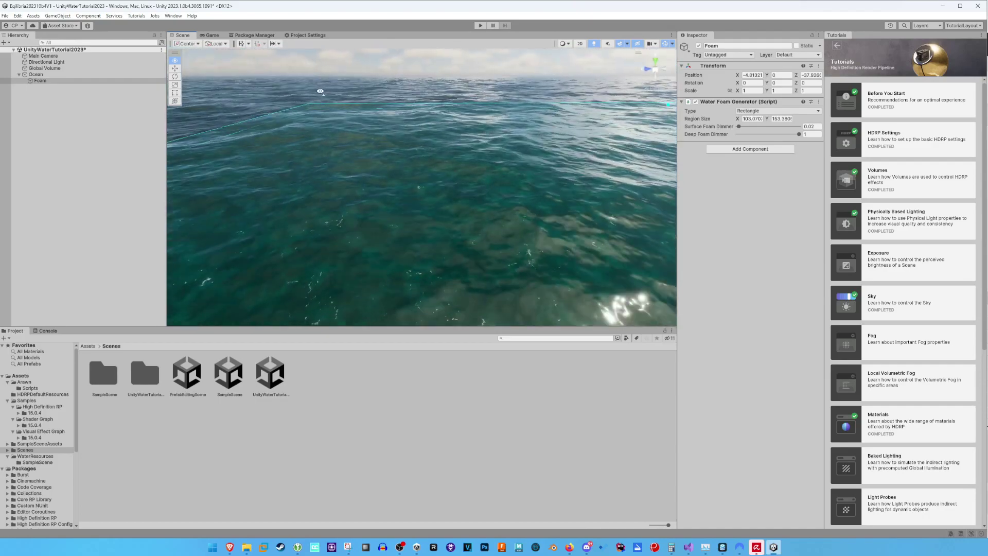
Enable Caustics and Underwater rendering on the Ocean's water surface.
click(45, 75)
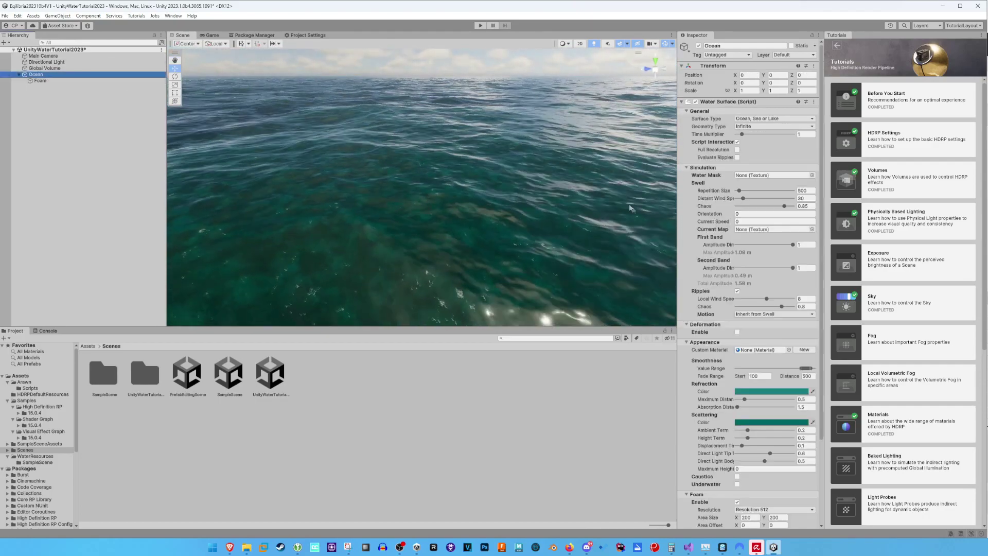
scroll(786, 376, down, 2)
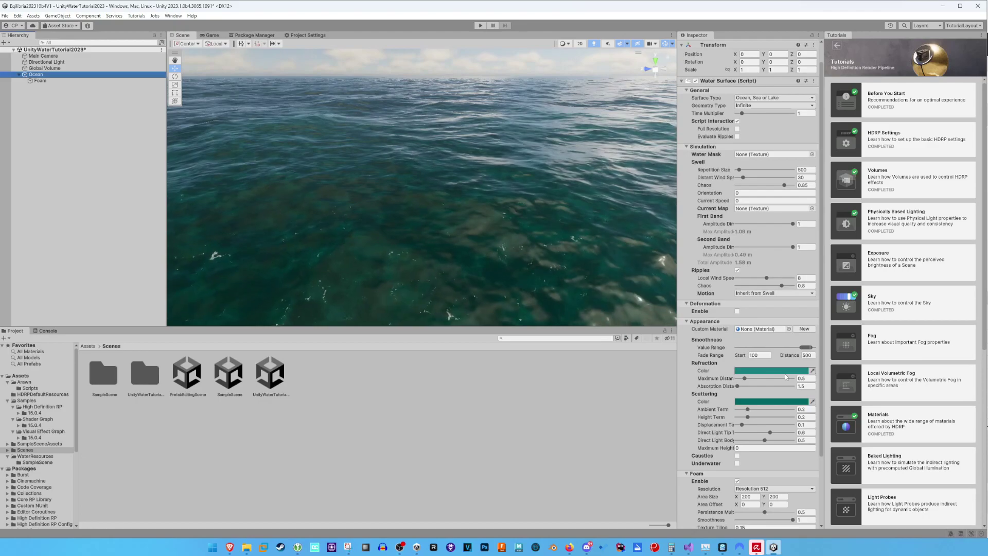
scroll(768, 379, down, 2)
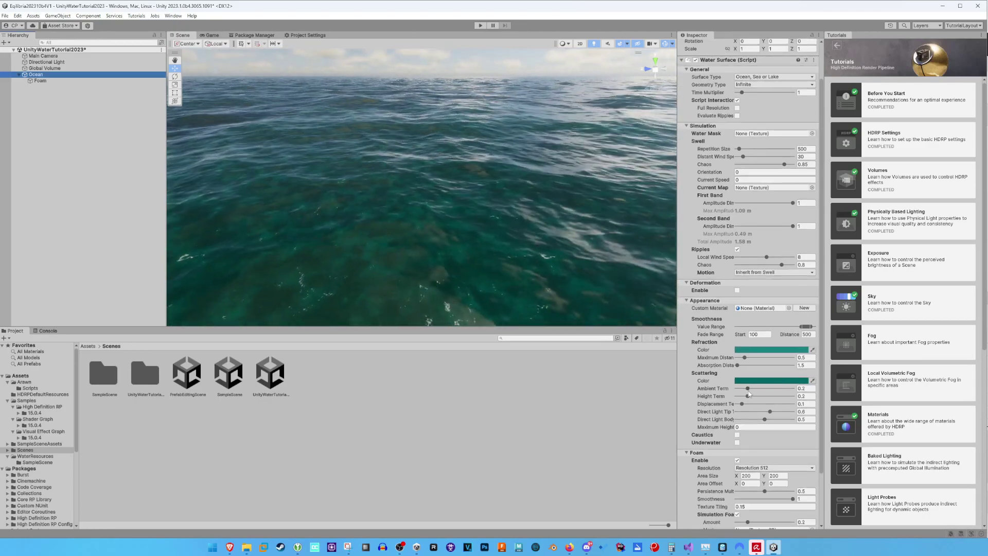
scroll(746, 399, down, 2)
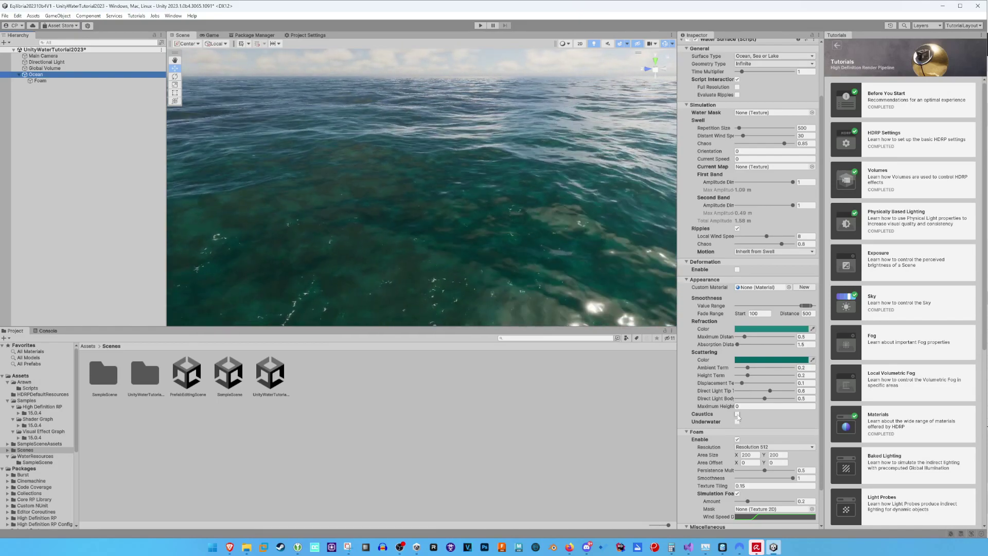
click(737, 414)
click(736, 452)
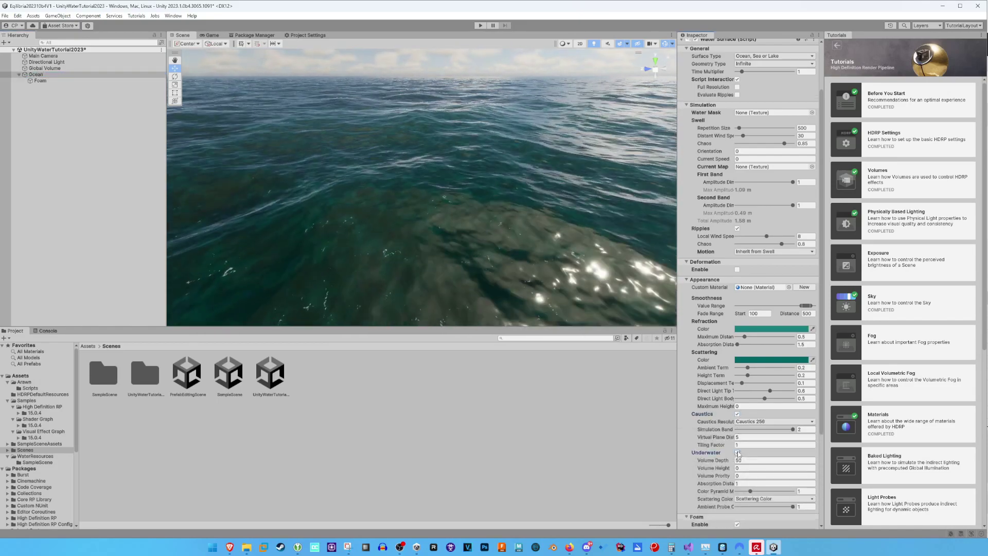
View the ocean from underwater and set its refraction maximum distance to 0.91 and absorption distance to 24.1.
right_drag(343, 222, 392, 238)
key(w)
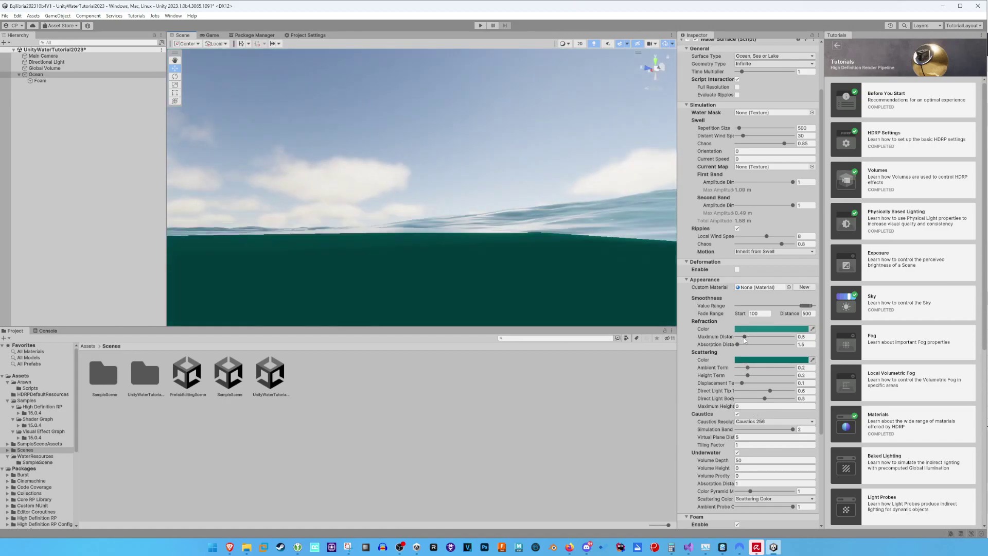
drag(744, 337, 788, 337)
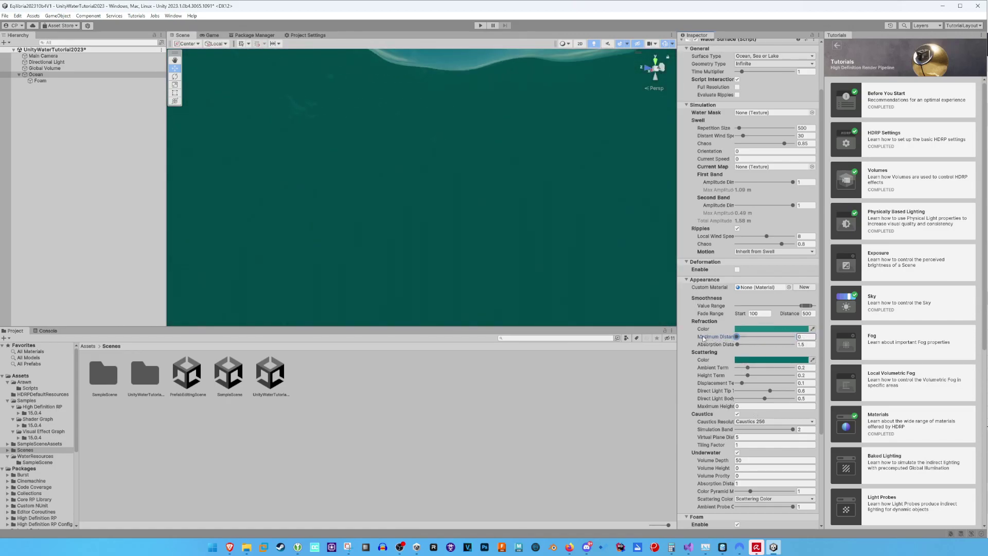
mouse_move(738, 344)
mouse_down()
mouse_move(797, 349)
mouse_move(750, 348)
mouse_up()
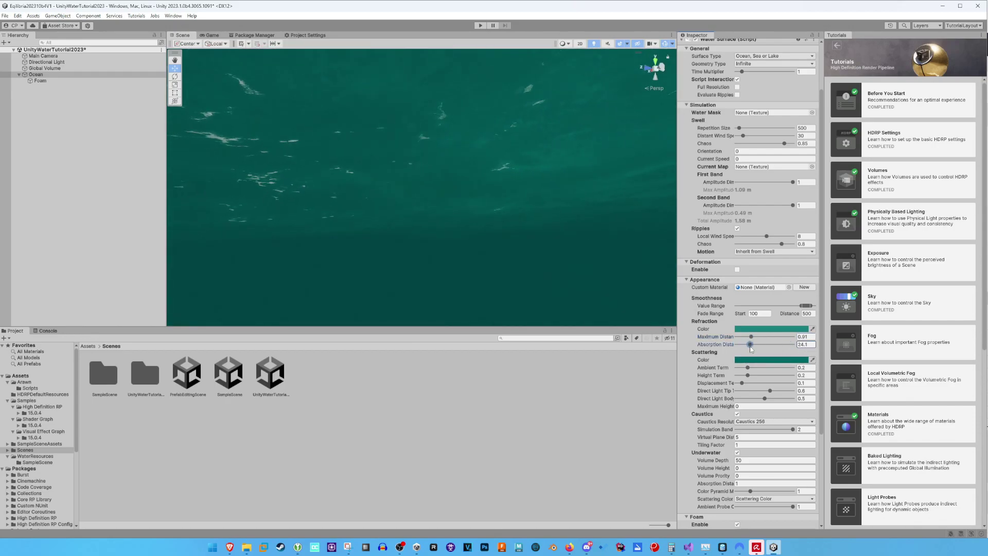
Create a 3D cube below the water surface as a separate scene object.
mouse_move(472, 300)
right_down()
mouse_move(468, 291)
mouse_move(467, 301)
right_up()
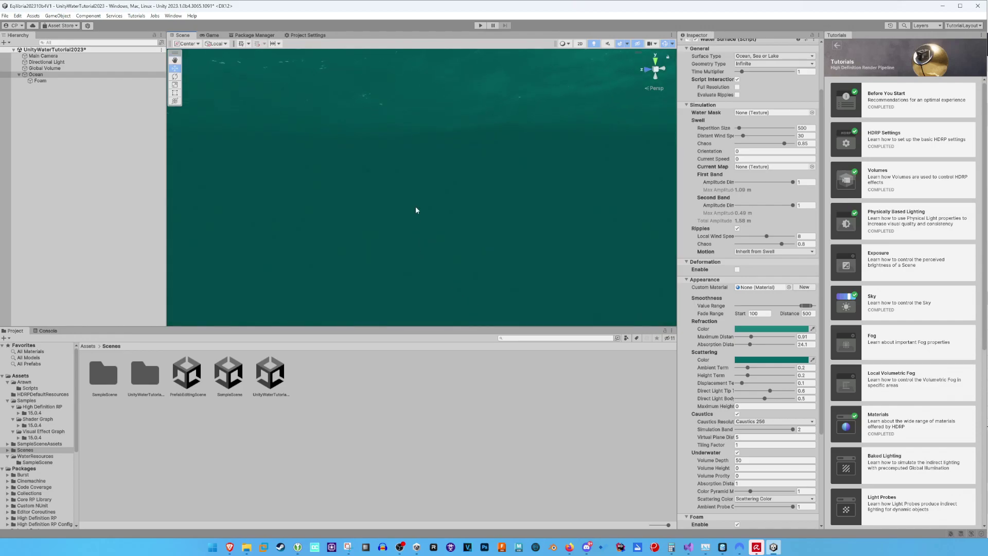
right_click(39, 103)
mouse_move(107, 207)
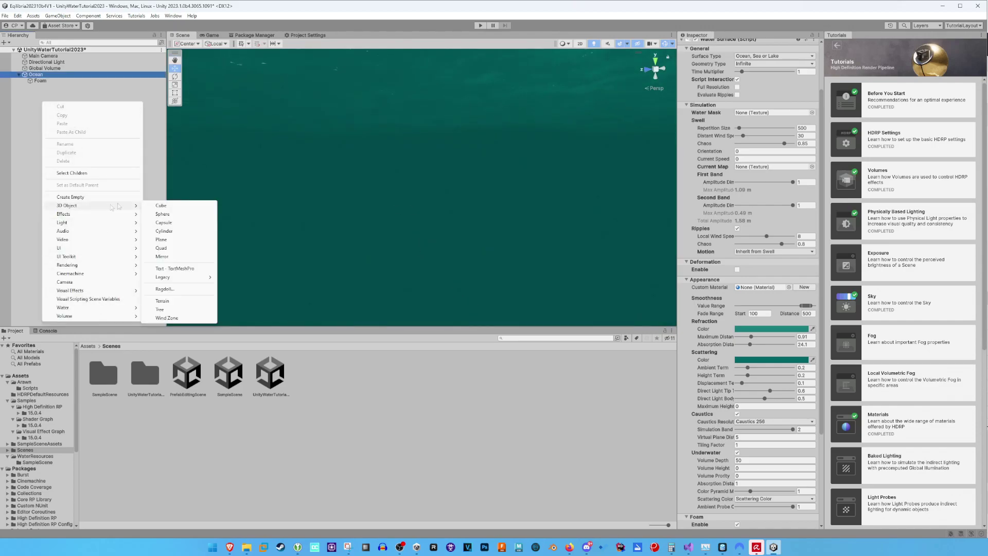
click(173, 206)
right_drag(262, 205, 293, 215)
click(142, 199)
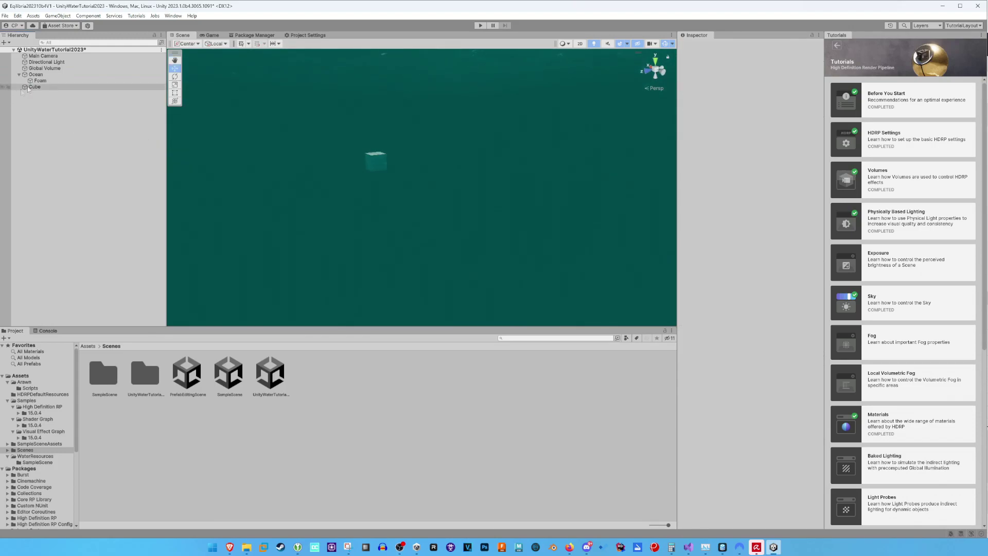
Raise the Ocean's refraction absorption distance to about 29.
click(315, 138)
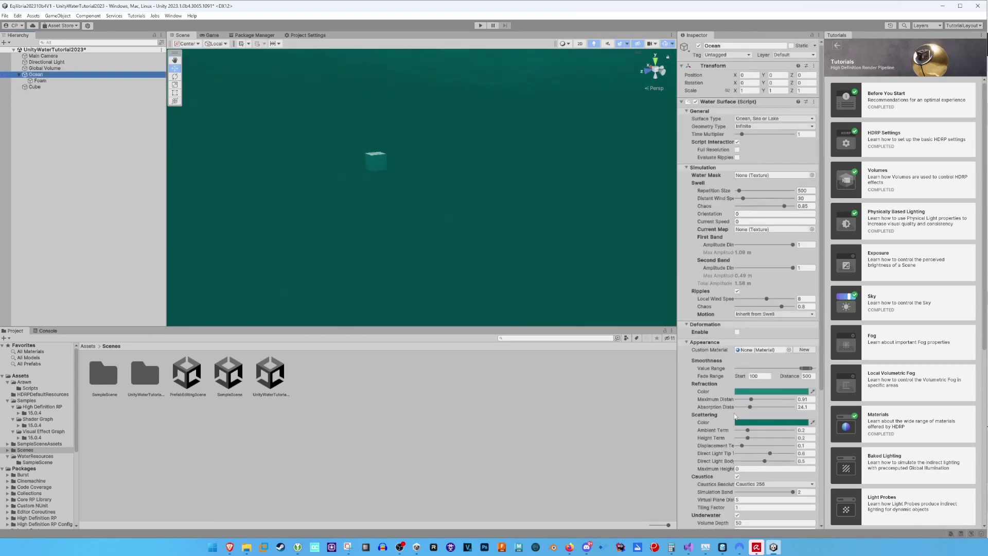
drag(778, 407, 730, 410)
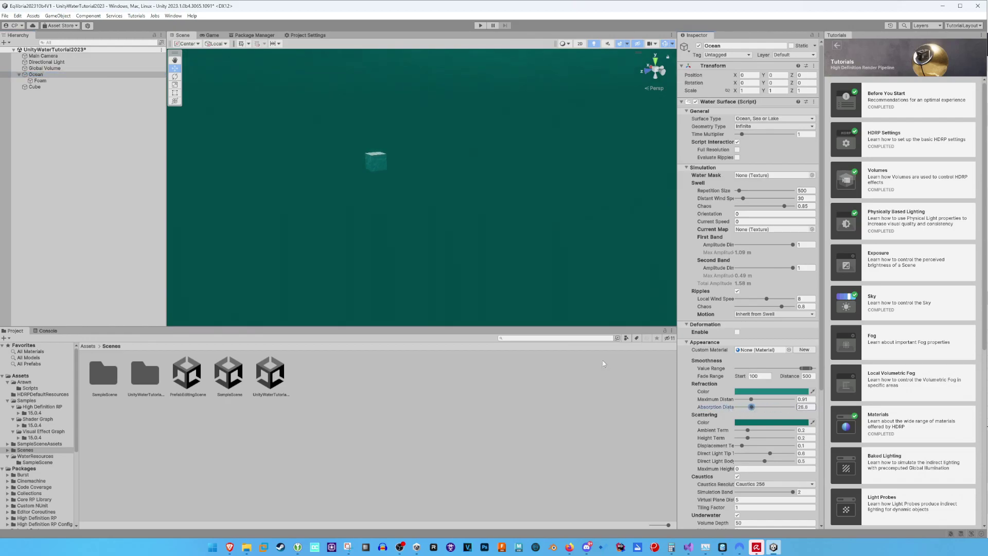
Change the Ocean's scattering color to a muted, greyish blue and bring the view back above the water.
scroll(705, 398, down, 4)
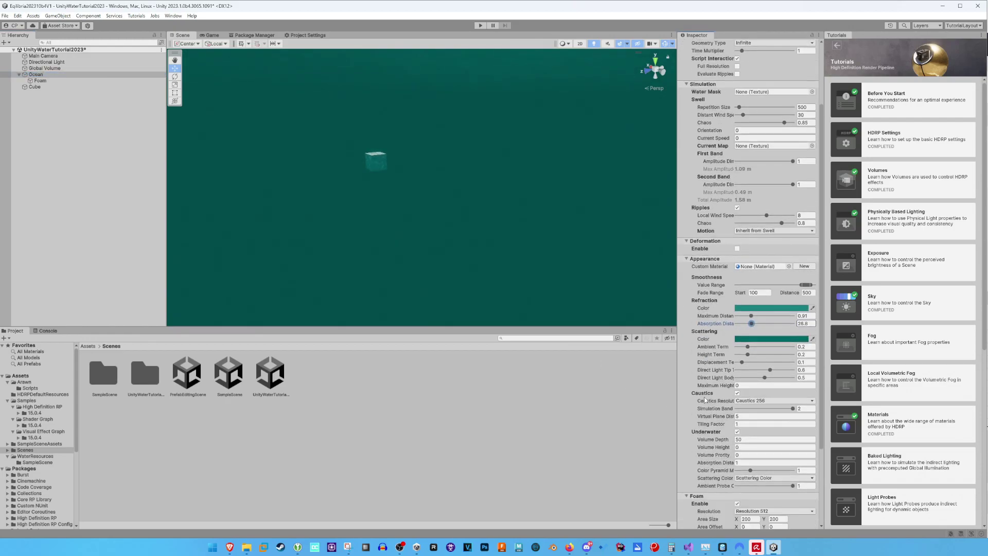
click(762, 339)
mouse_move(803, 400)
mouse_down()
mouse_move(791, 413)
mouse_move(797, 405)
mouse_up()
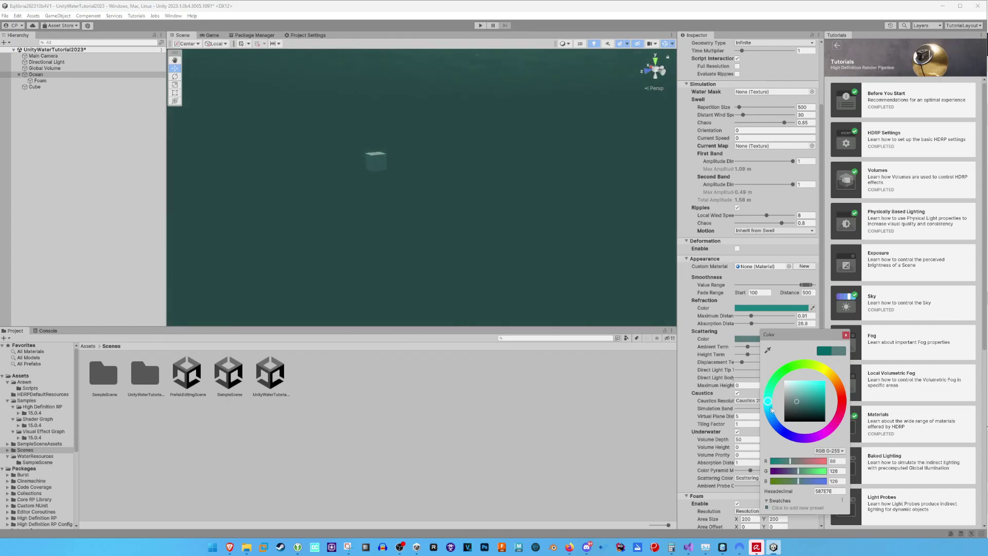
right_drag(530, 246, 560, 230)
key(s)
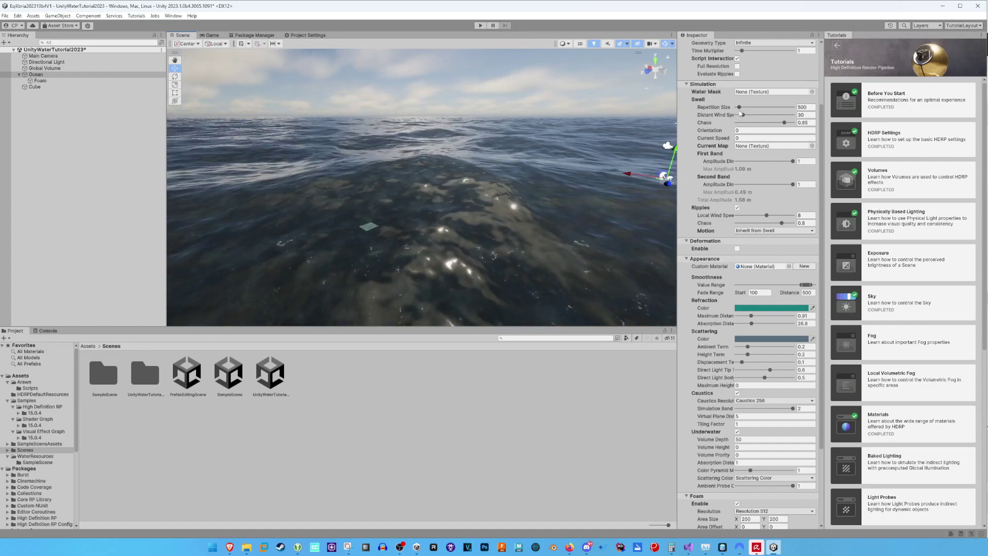
Raise the Ocean's swell distant wind speed to 85 and increase its repetition size.
scroll(741, 114, up, 3)
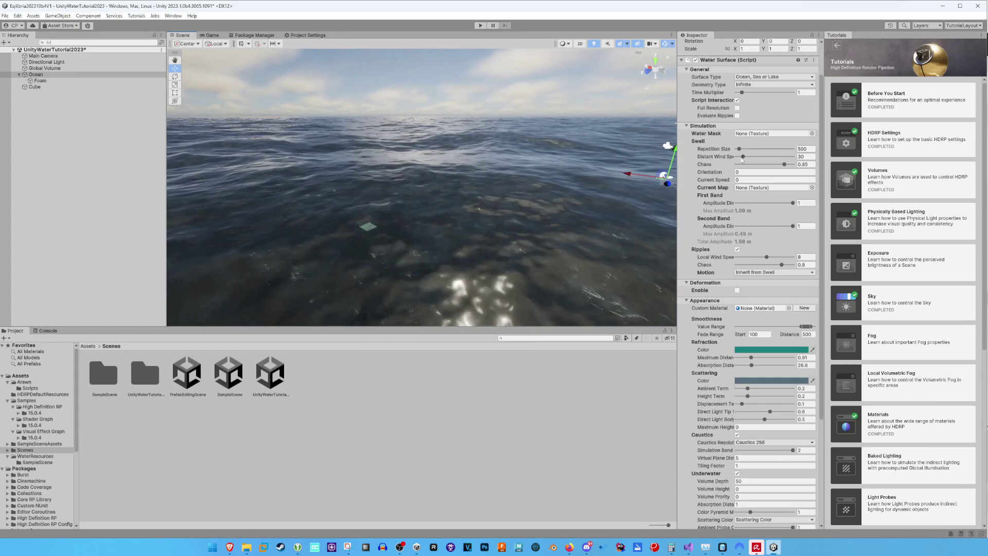
mouse_move(742, 156)
mouse_down()
mouse_move(788, 156)
mouse_move(755, 160)
mouse_up()
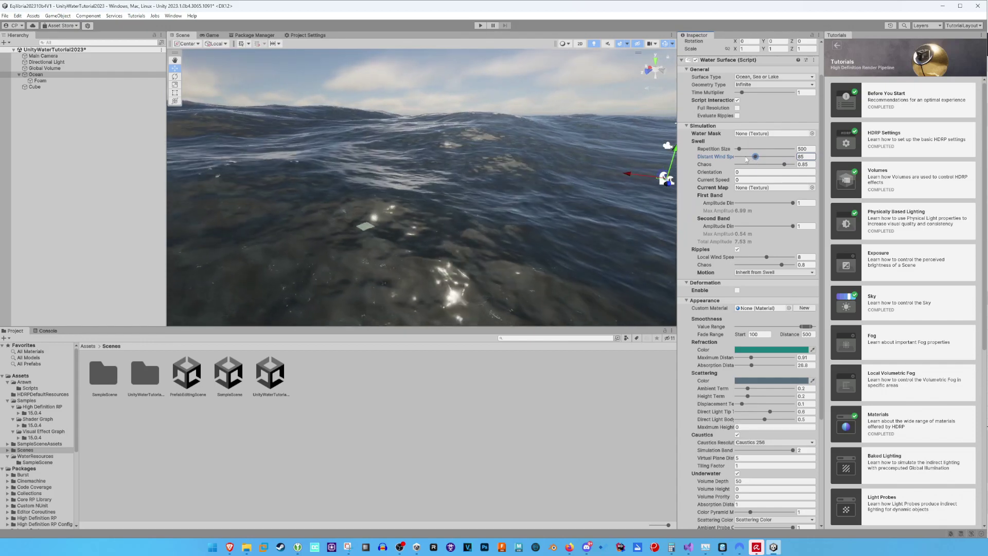
drag(739, 149, 760, 150)
Raise the cube out of the water to a height of about 2.
right_drag(306, 116, 202, 135)
click(35, 87)
drag(427, 202, 416, 94)
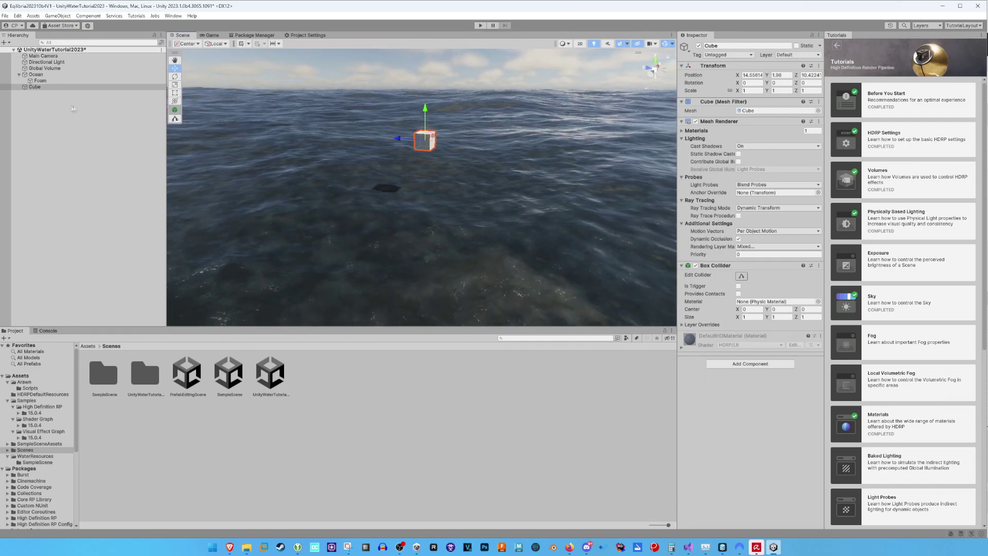
Add a Rigidbody with gravity turned off and a Floater script to the cube.
right_drag(341, 110, 389, 92)
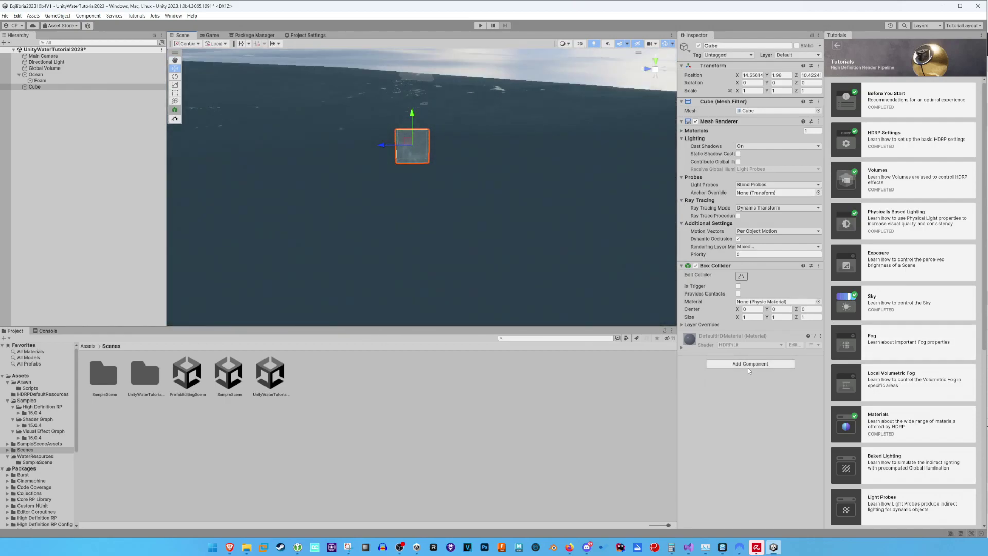
click(748, 365)
text(r)
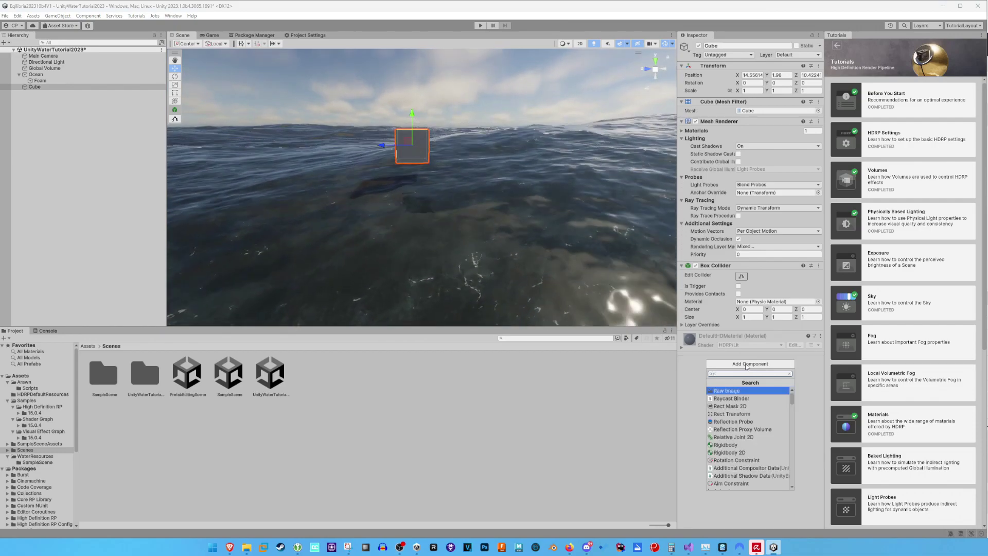
text(igi)
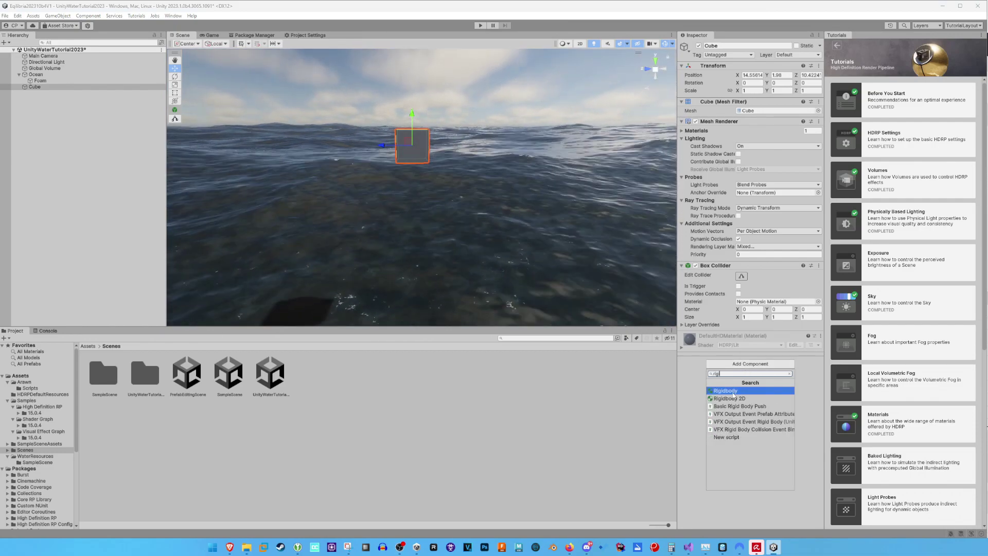
click(732, 393)
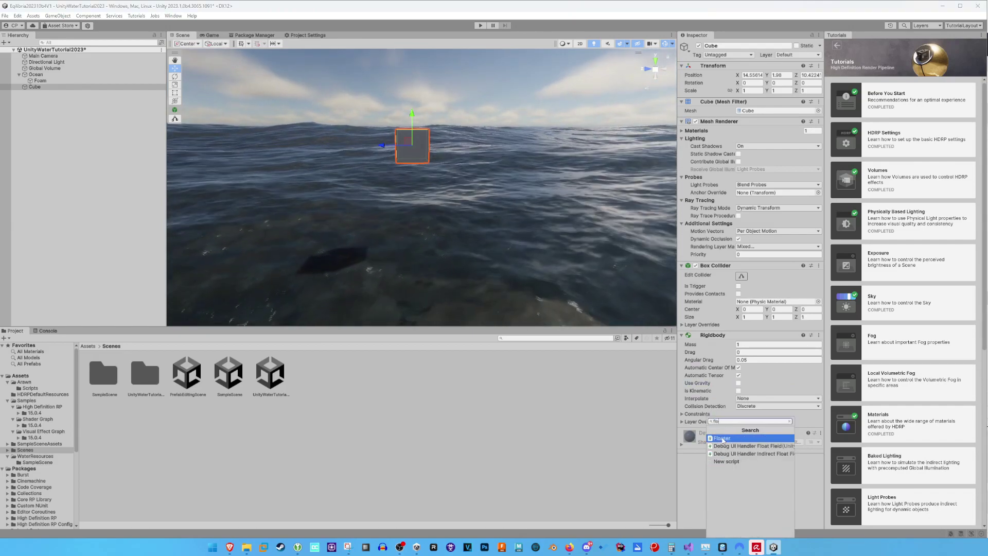
click(722, 439)
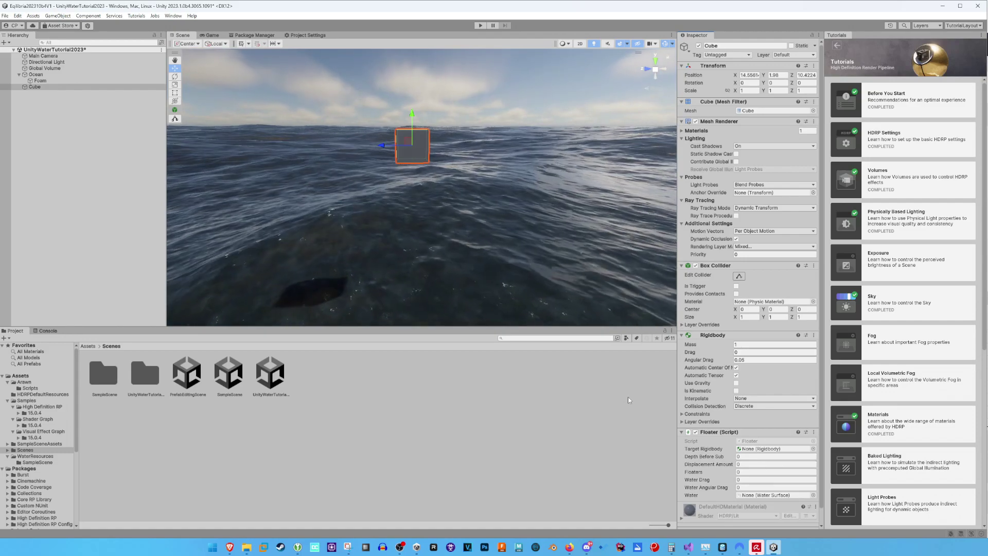
Link the Floater to the cube's Rigidbody and the Ocean, with displacement amount 3 and depth, floaters, water drag and angular drag all 1.
drag(622, 389, 763, 449)
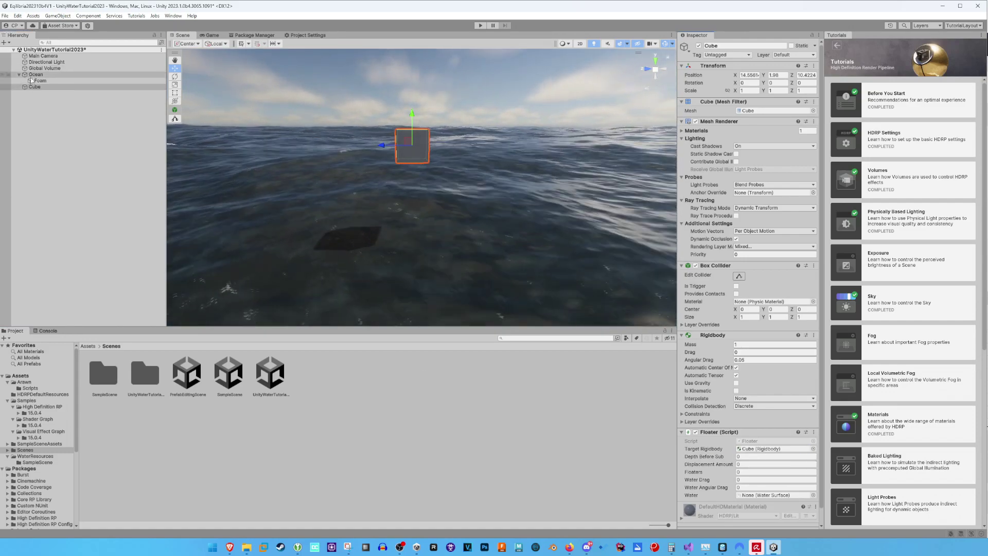
drag(36, 75, 761, 494)
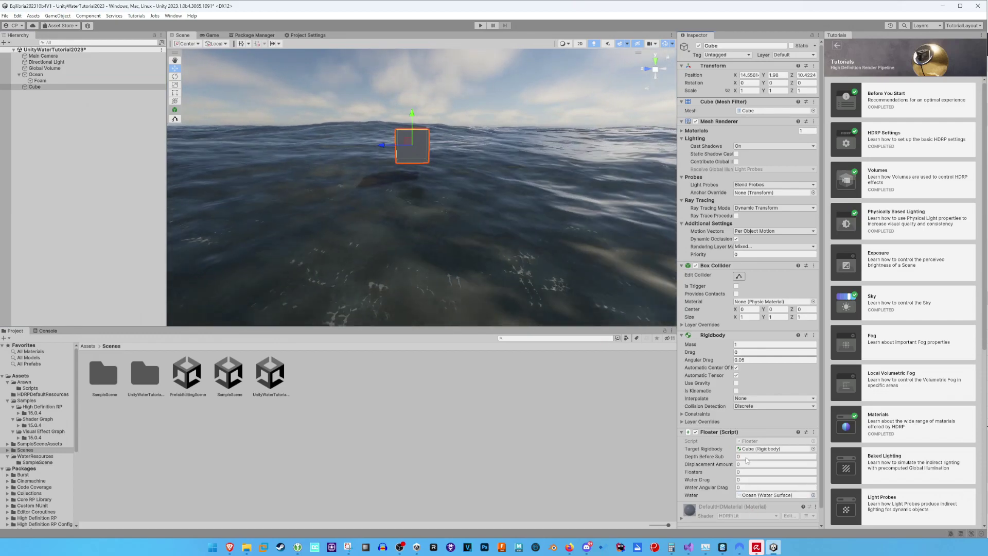
click(746, 456)
text(1)
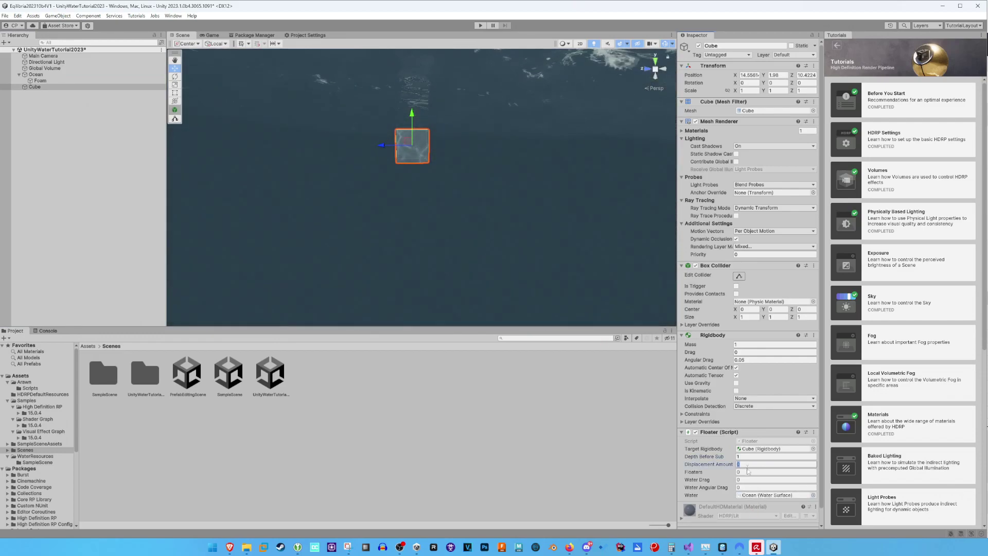
text(1)
key(Tab)
text(1)
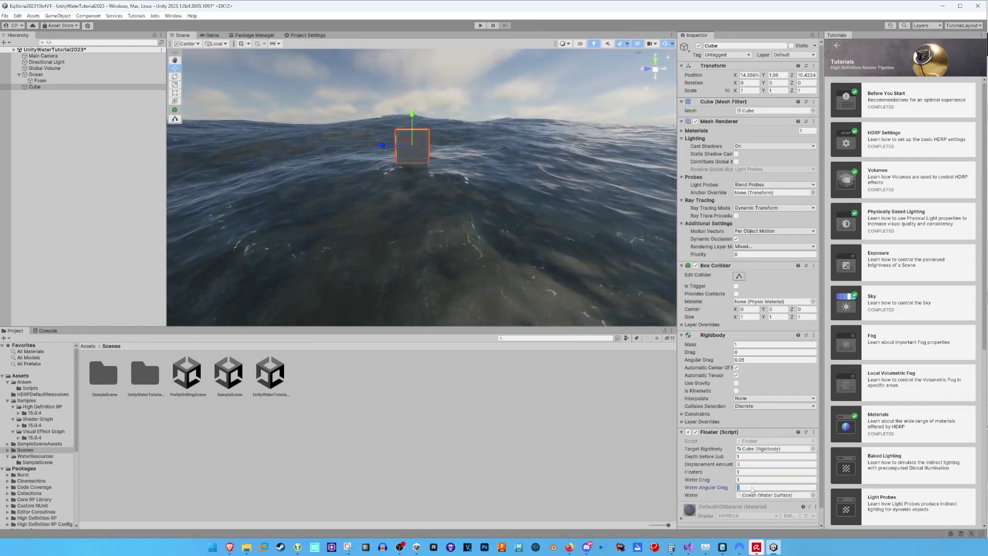
key(Tab)
text(1)
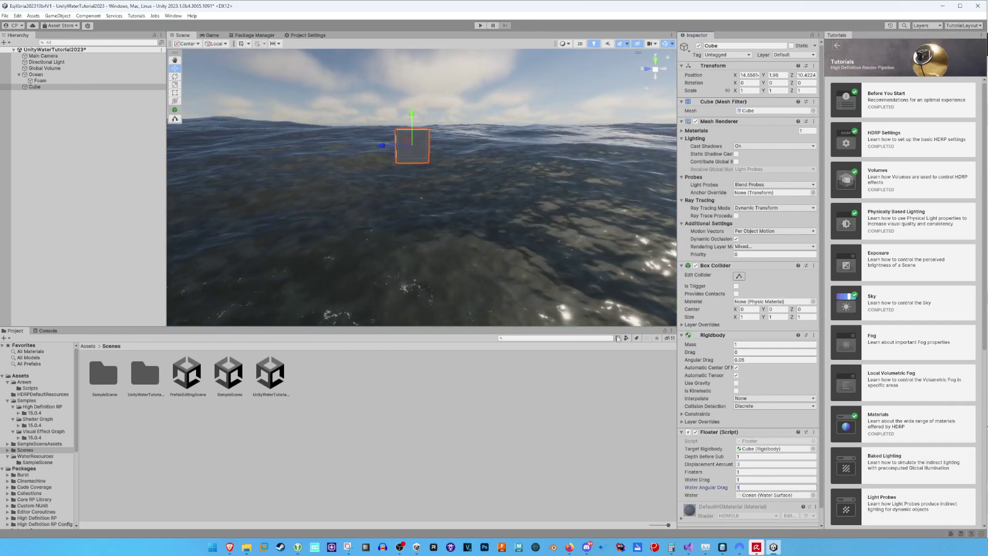
Review the Floater script's code in Visual Studio and return to the scene in Unity.
right_drag(353, 143, 484, 261)
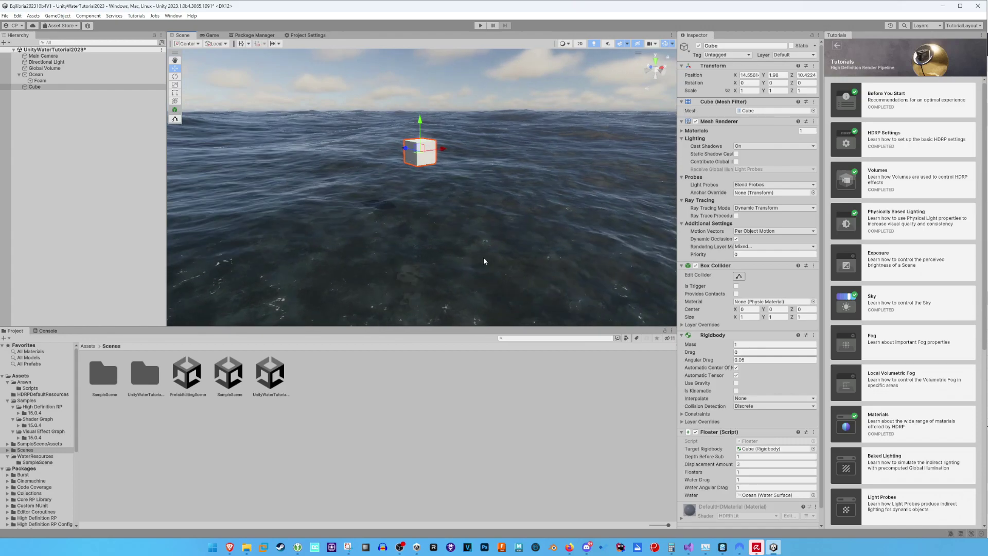
click(813, 433)
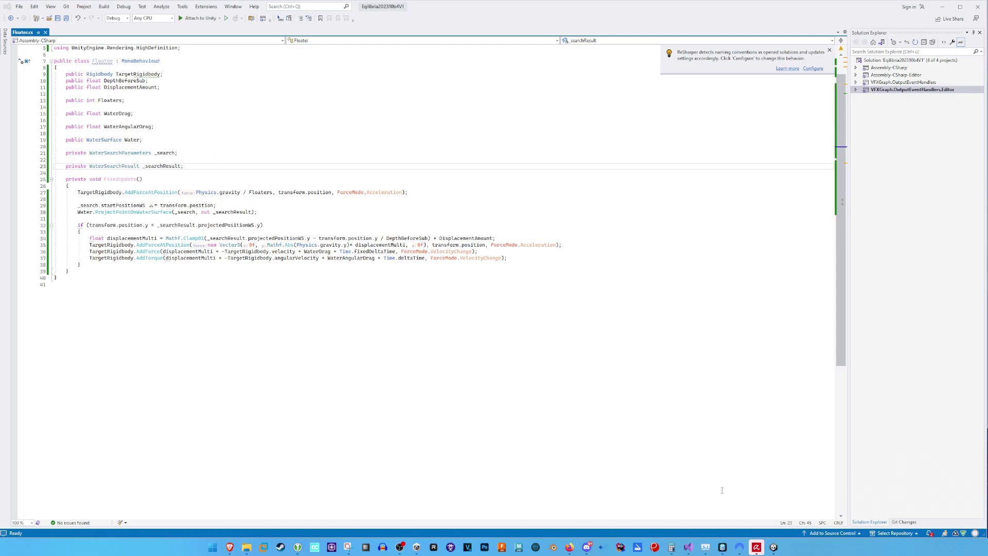
click(770, 544)
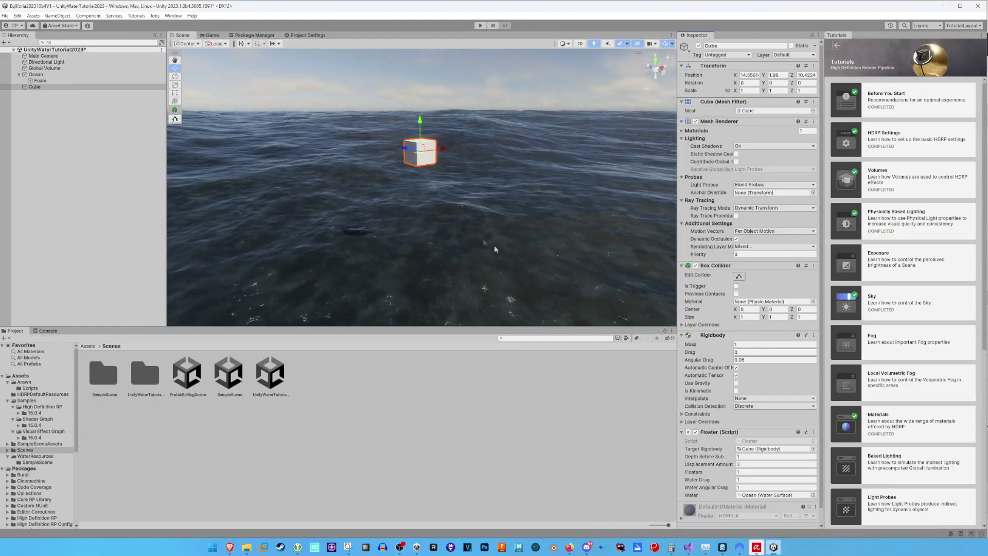
Run the scene and watch the floating cube up close in the Scene view.
click(478, 26)
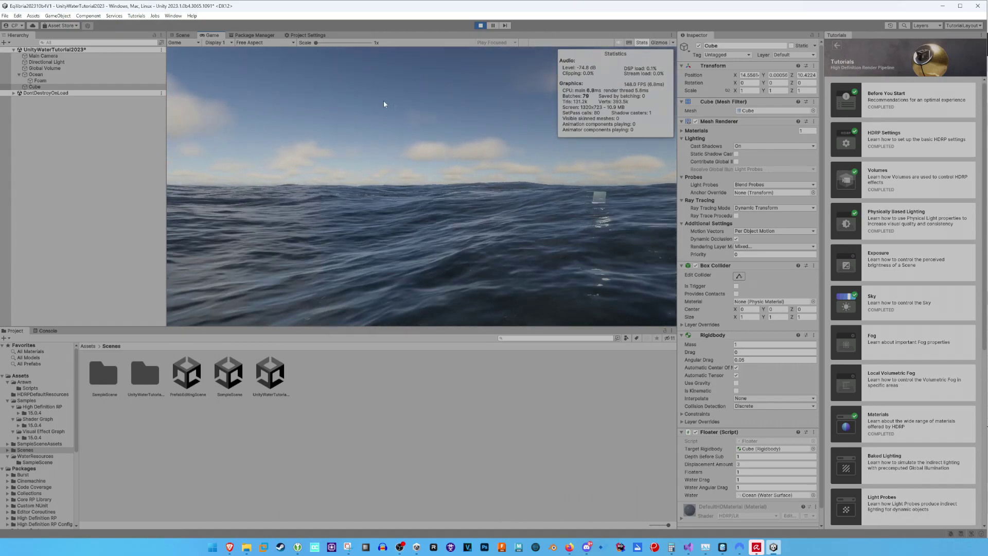
click(183, 35)
key(w)
right_drag(338, 150, 216, 169)
key(d)
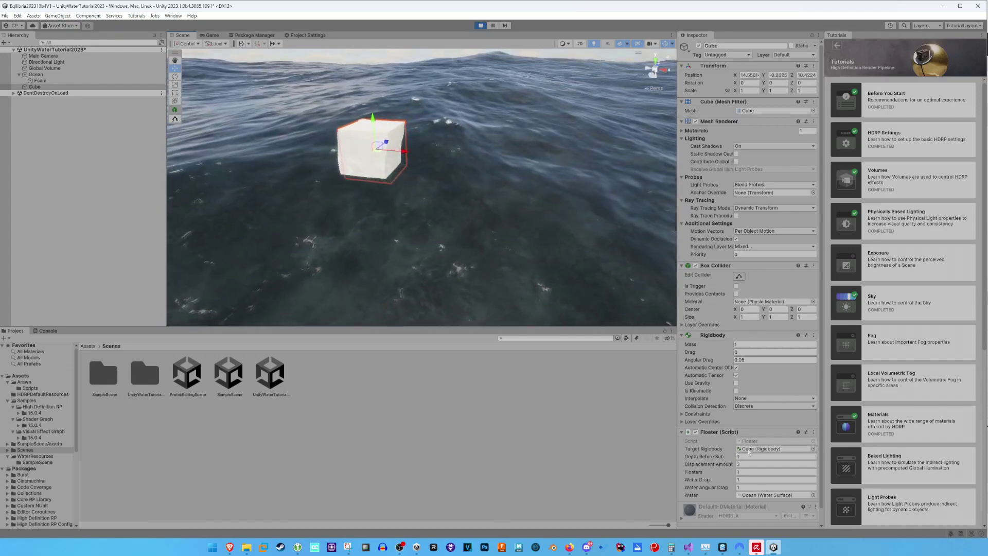
While the scene is running, set the Floater's displacement amount to 1.84 and the cube's Rigidbody mass to 100.
drag(719, 465, 708, 464)
right_drag(486, 214, 467, 162)
key(s)
right_drag(461, 205, 459, 188)
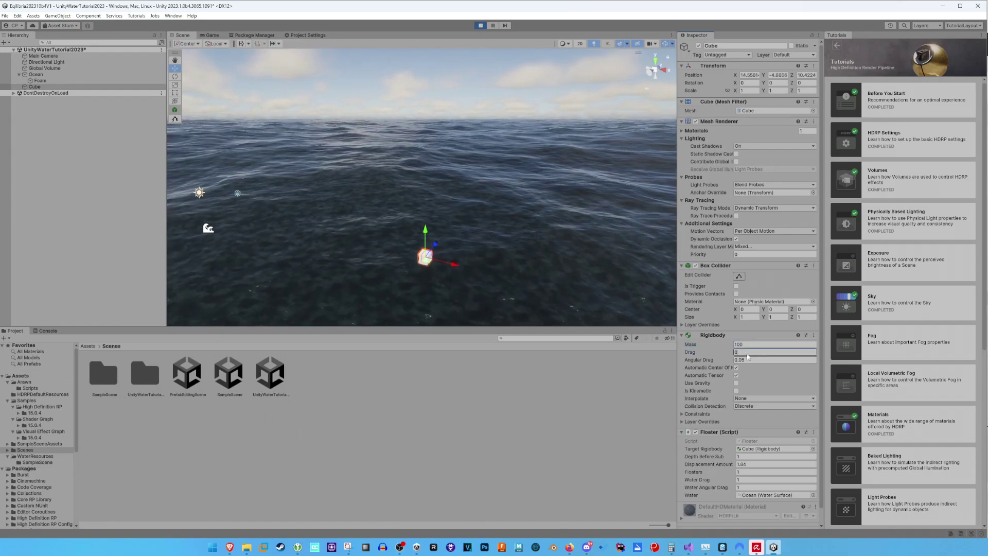
Examine how the cube floats from below and above the water surface, and stop the running scene.
right_drag(455, 315, 343, 194)
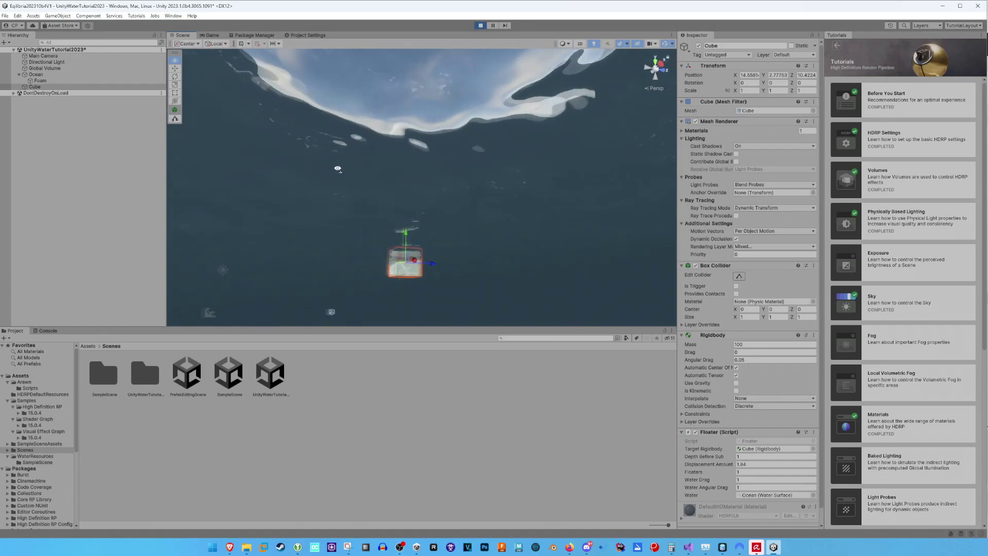
right_drag(338, 168, 336, 246)
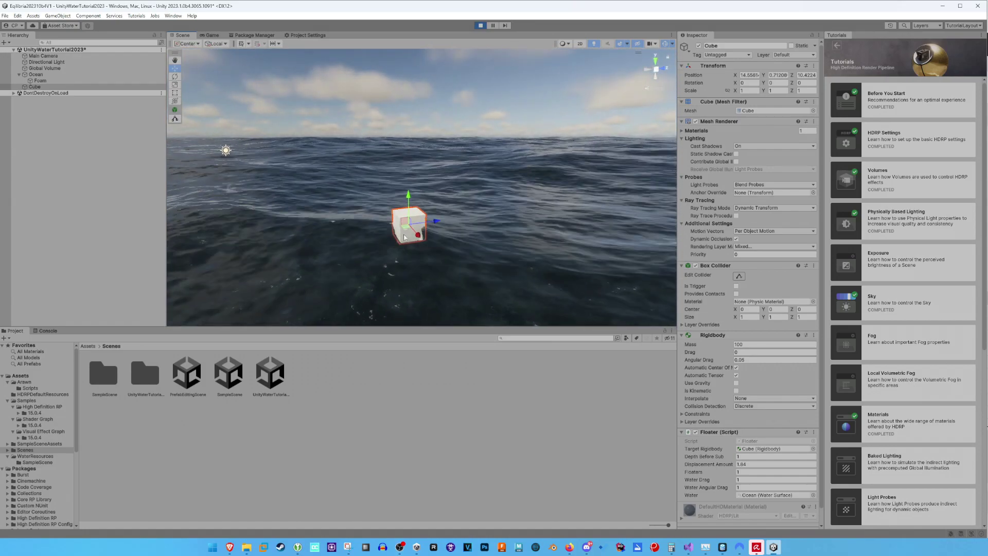
right_drag(479, 64, 463, 115)
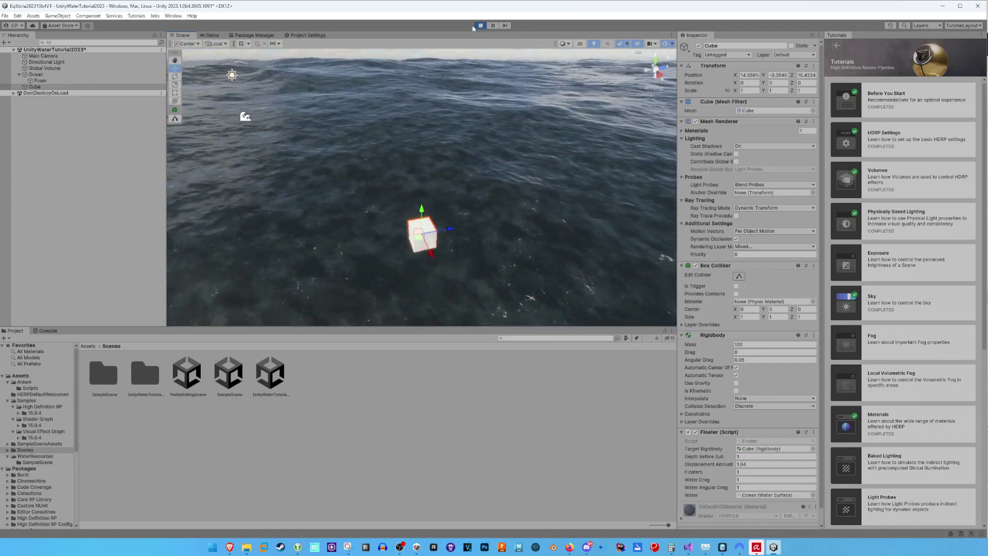
click(480, 25)
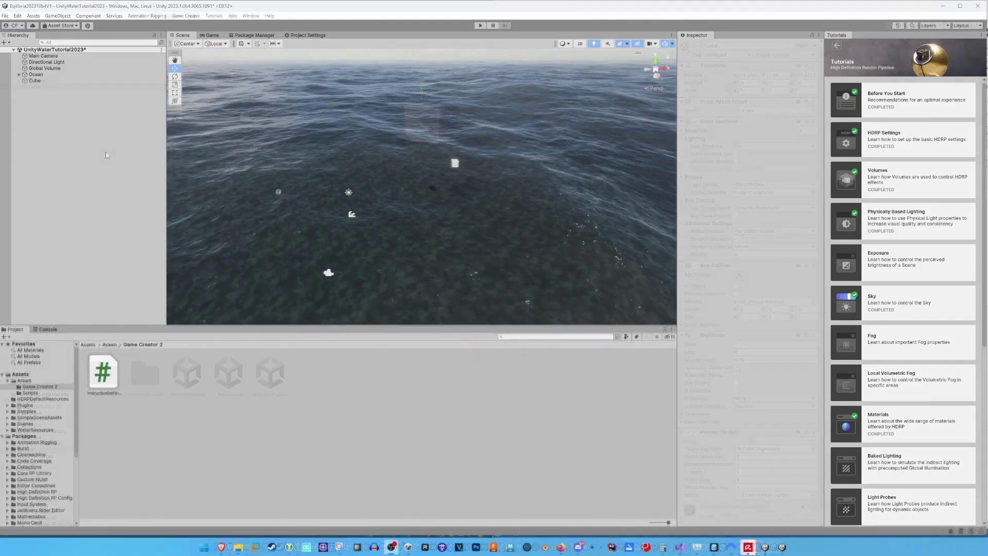
Create a Game Creator visual scripting Actions object in the scene and keep it selected.
right_click(66, 103)
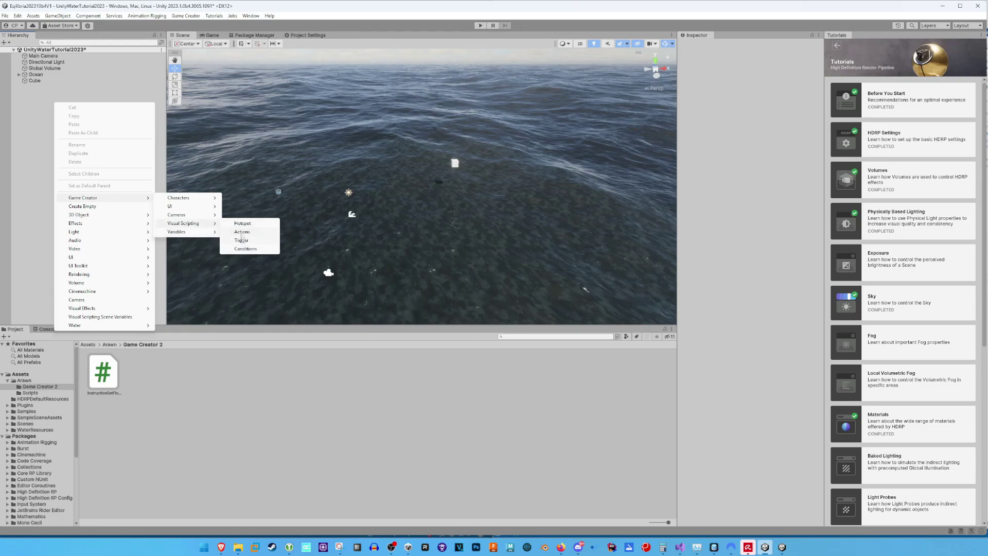
click(241, 233)
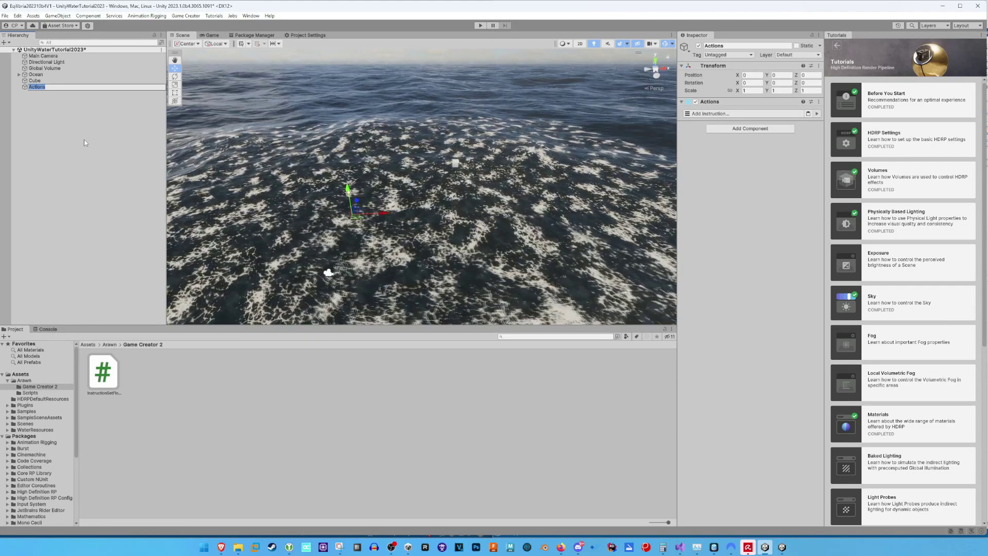
click(74, 105)
click(70, 87)
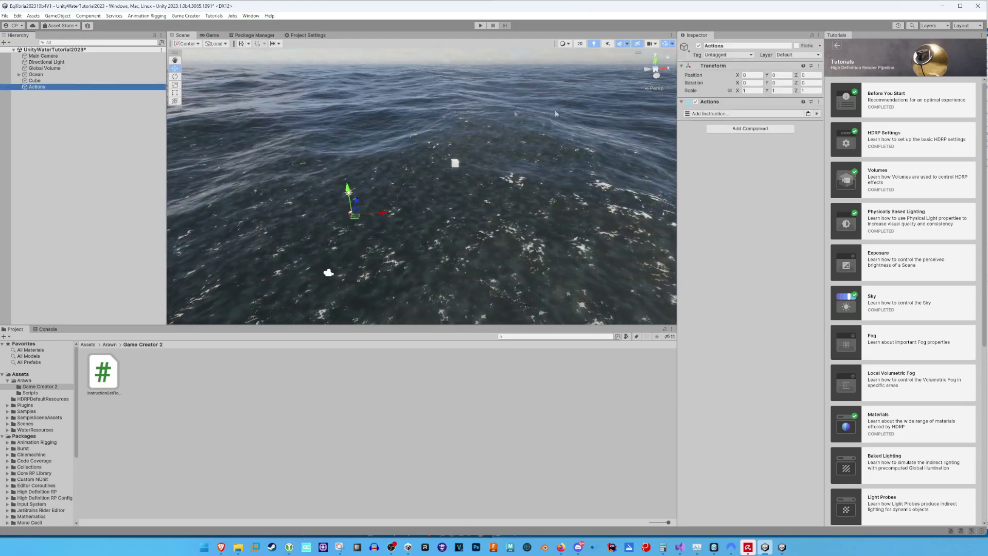
Add the Set Floater Settings instruction from the Arawn Unity Water category to the Actions object.
click(710, 113)
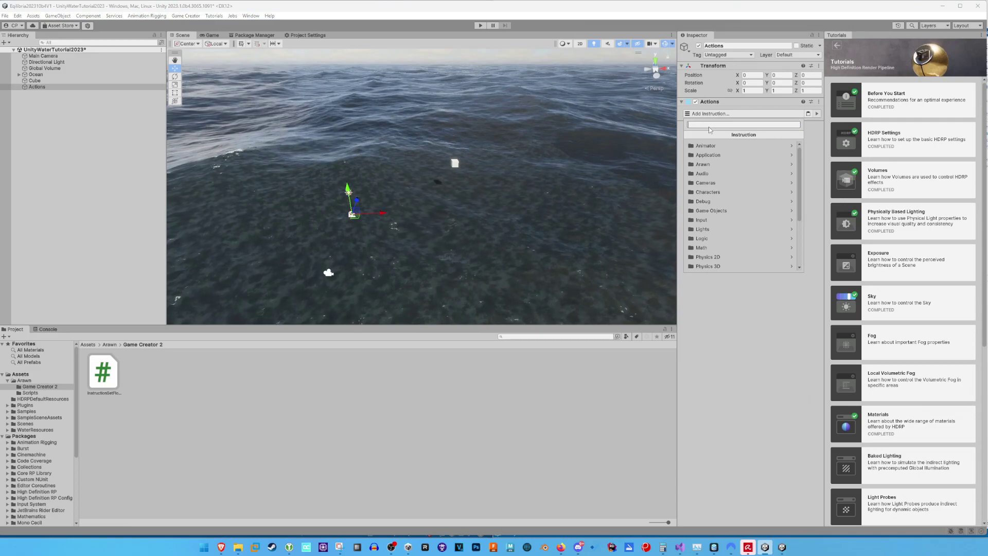
click(710, 164)
click(709, 146)
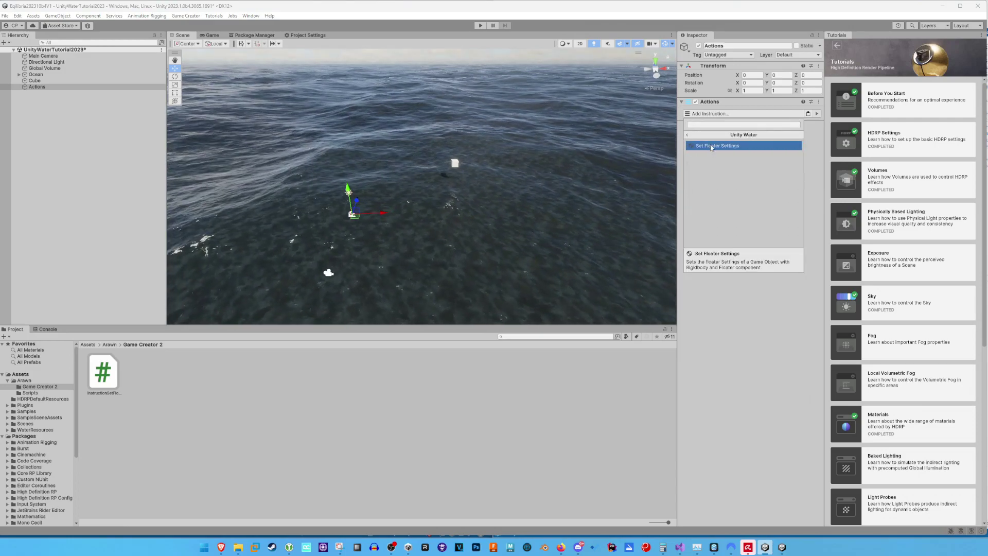
click(711, 146)
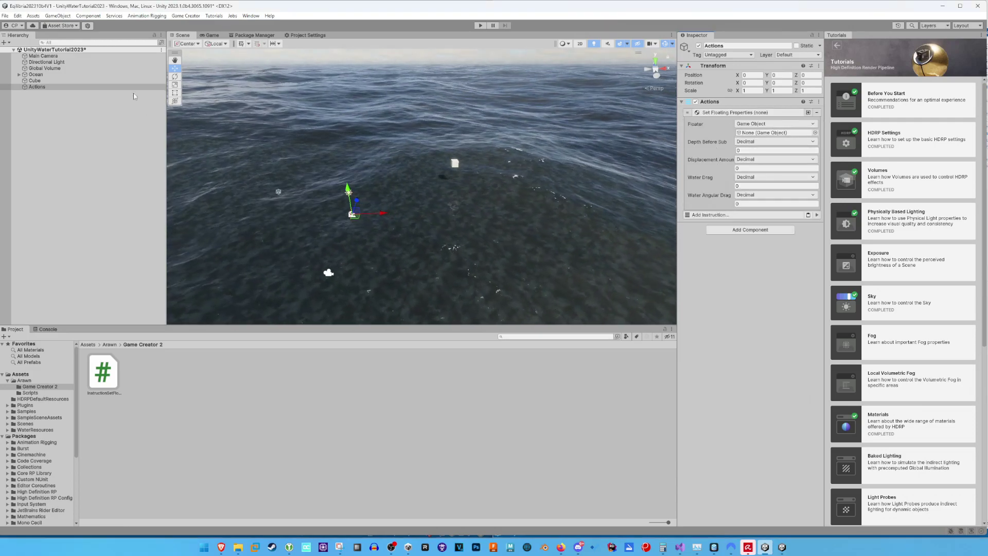
Assign the Cube as the instruction's floater and enter its depth before submersion, displacement amount, water drag and water angular drag.
drag(121, 84, 369, 105)
drag(792, 136, 787, 132)
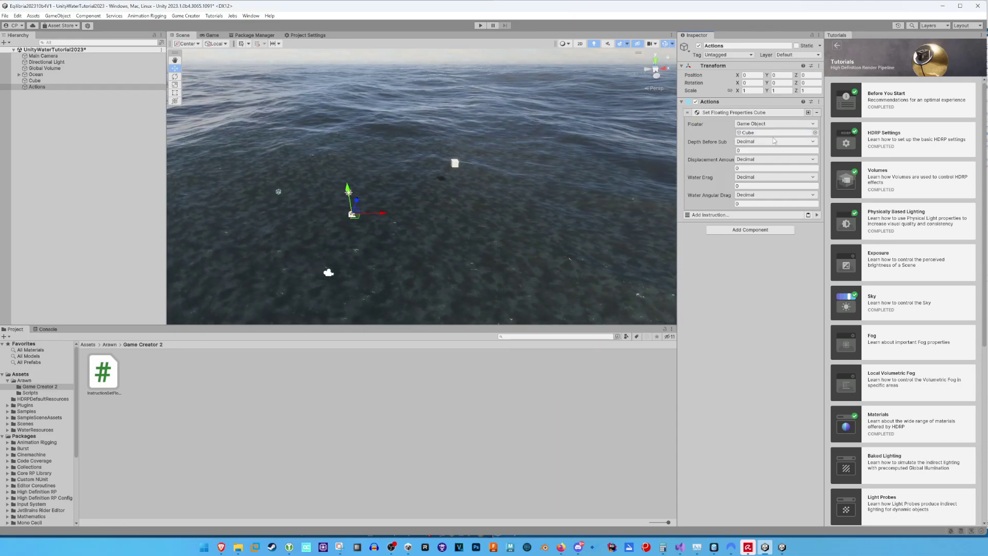
click(747, 151)
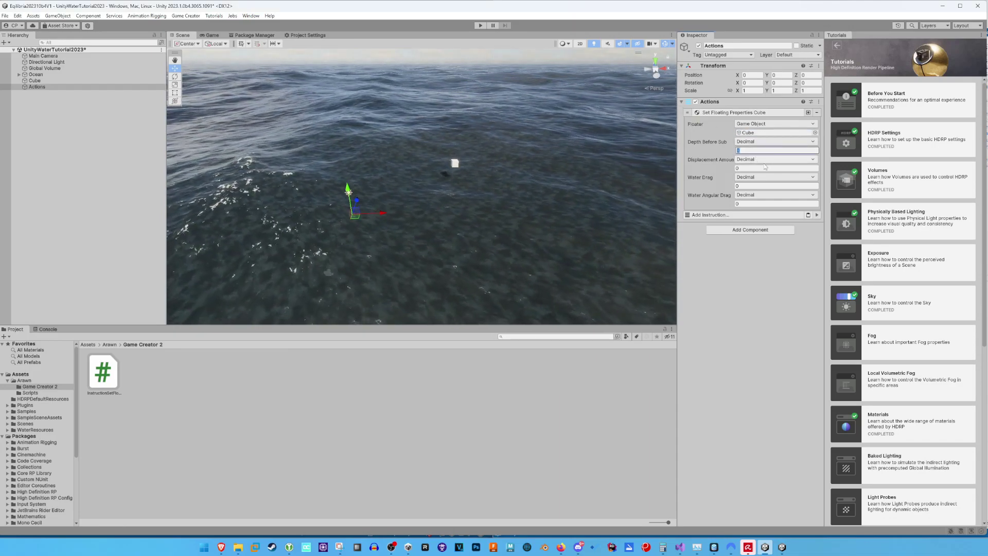
text(3)
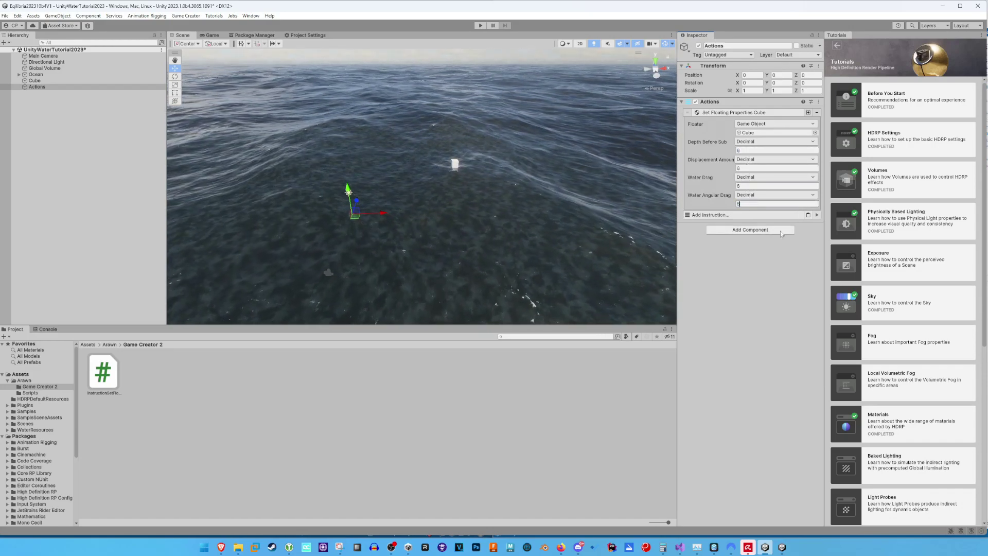
Add a Change Mass 3D instruction to the Actions object, target the Cube and set its mass to 6000.
click(790, 215)
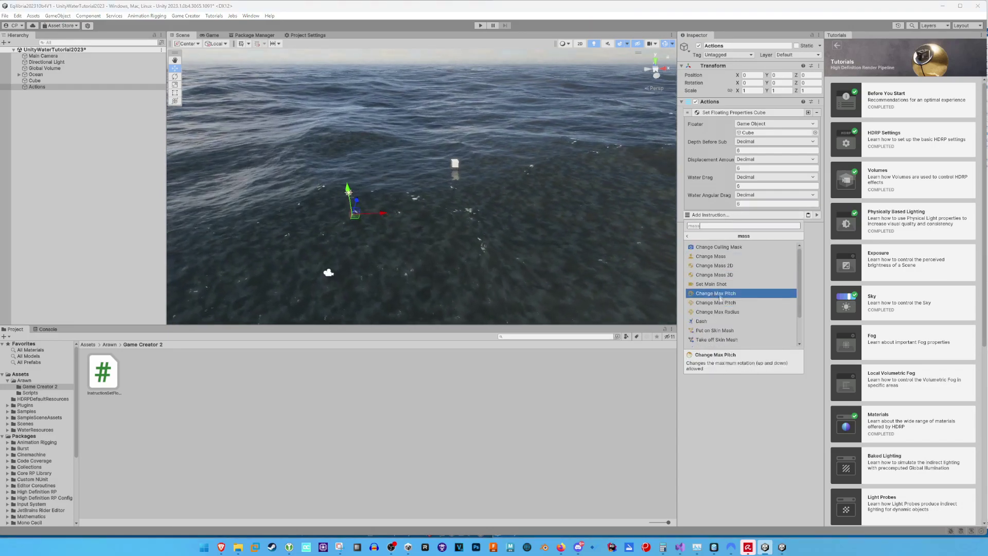
click(720, 275)
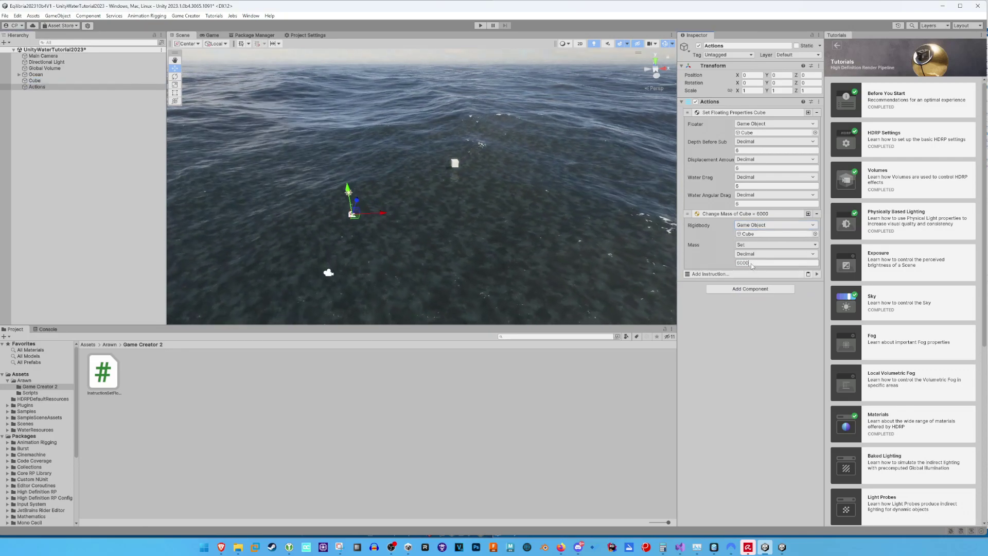
click(694, 330)
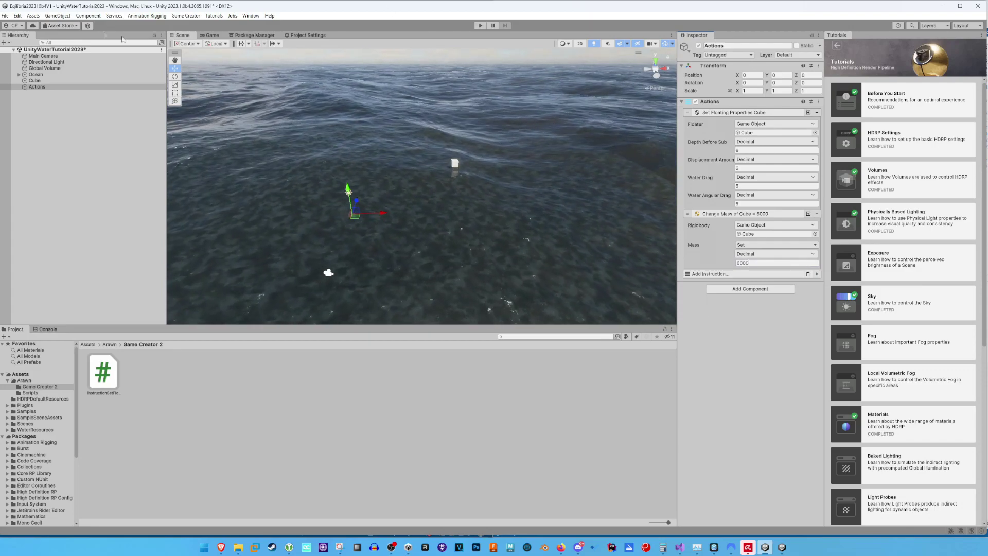
Run the scene, execute the Actions instructions, check the Cube's Rigidbody and Floater values, and stop the scene.
click(34, 80)
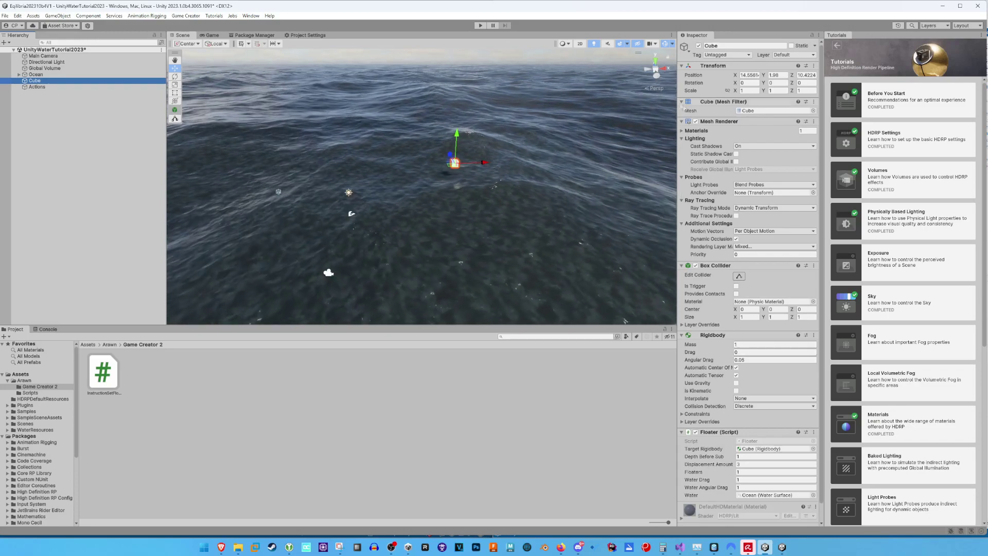
click(480, 25)
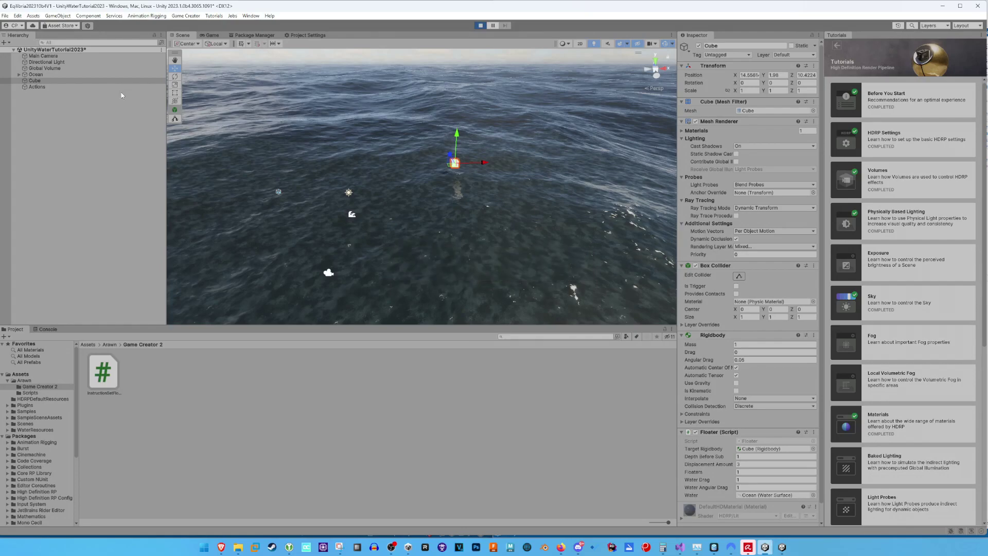
click(93, 87)
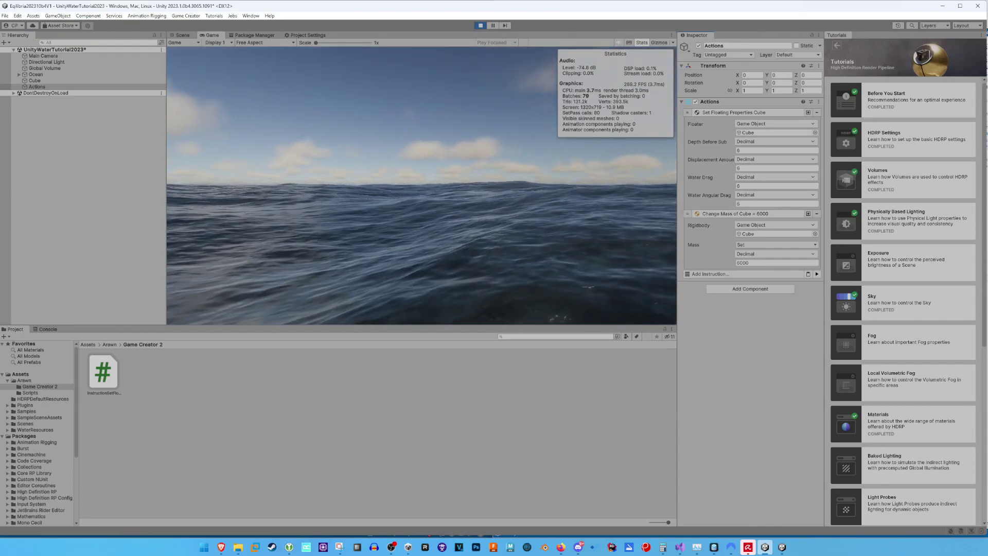
click(54, 81)
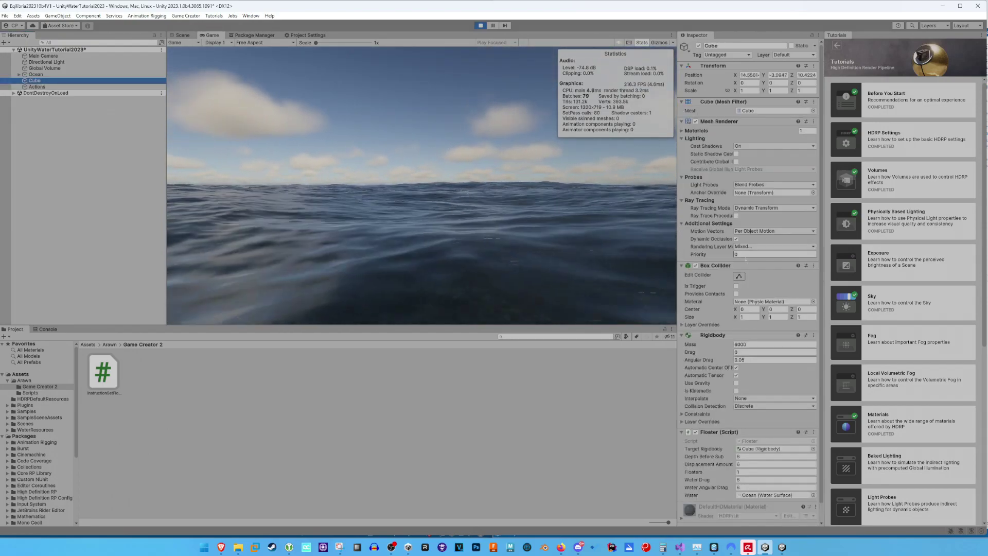
scroll(745, 270, down, 1)
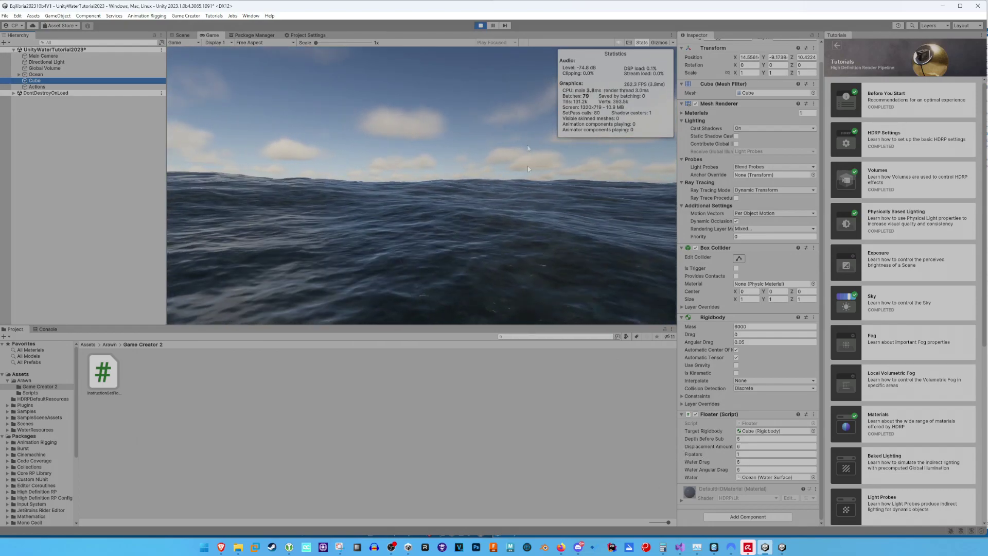
click(481, 26)
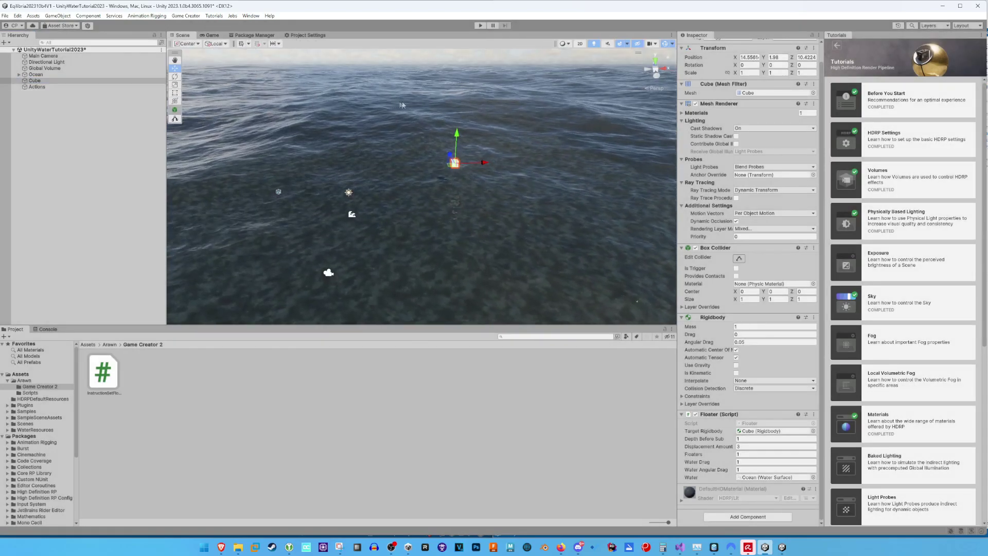
Stretch the Cube into a long beam by raising its X scale.
mouse_move(396, 98)
right_down()
mouse_move(424, 103)
mouse_move(395, 101)
right_up()
key(d)
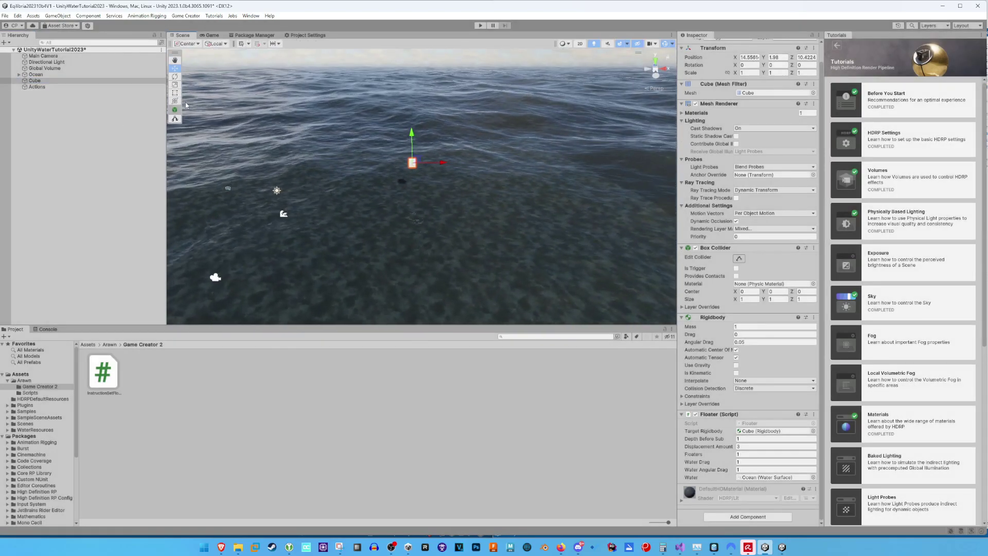
click(35, 81)
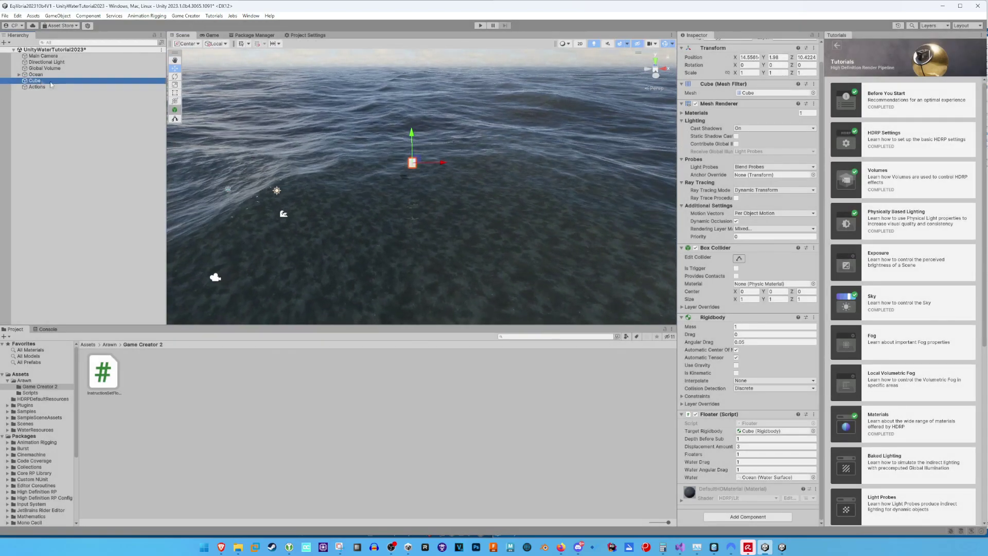
click(749, 72)
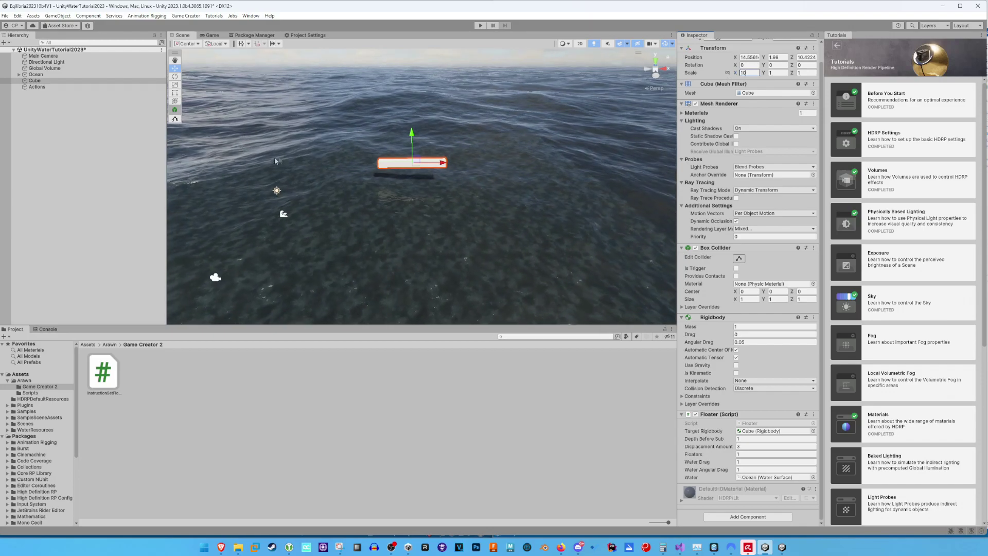
right_drag(327, 153, 315, 144)
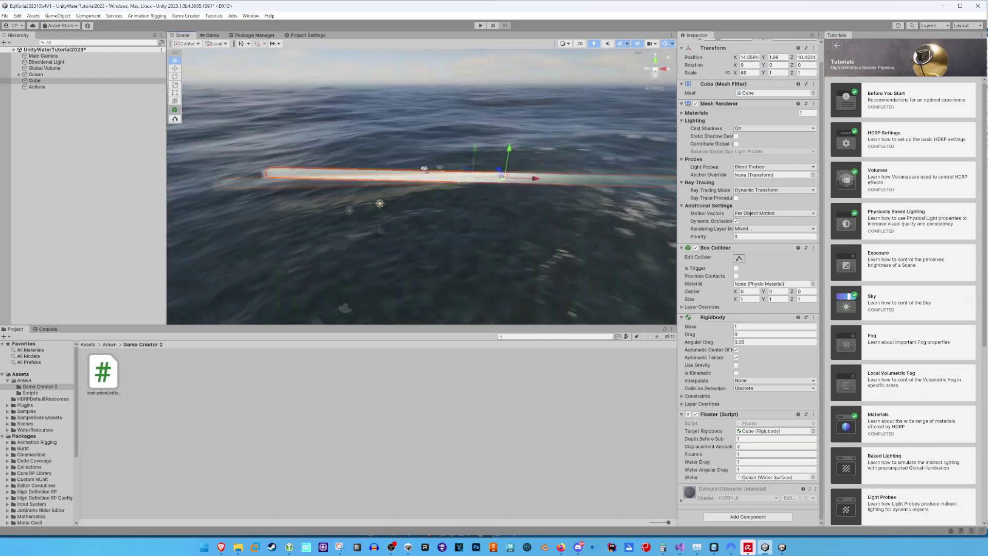
Create an empty child object under the Cube and name it floatingPoint1.
right_click(72, 83)
click(101, 196)
text(float)
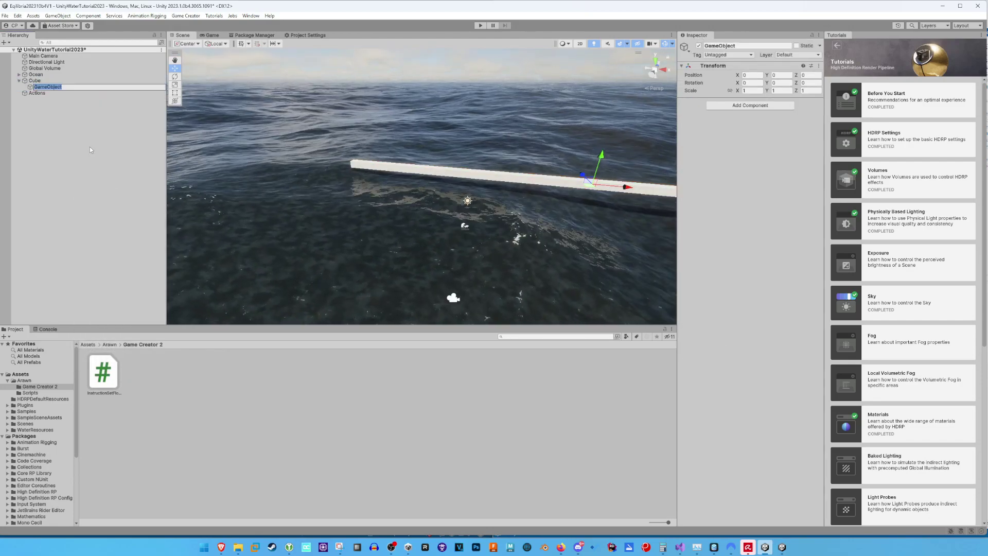
text(ing)
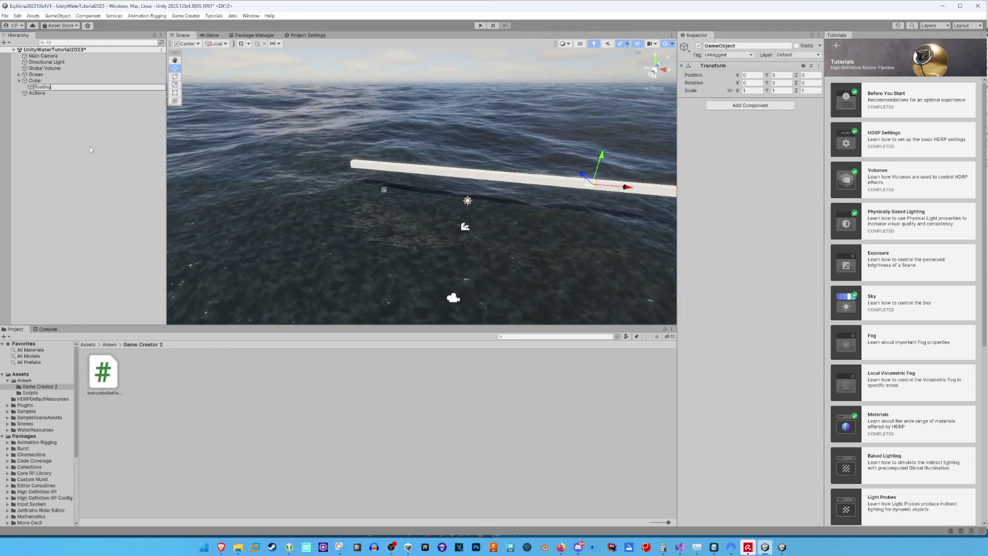
text(Point1)
key(Return)
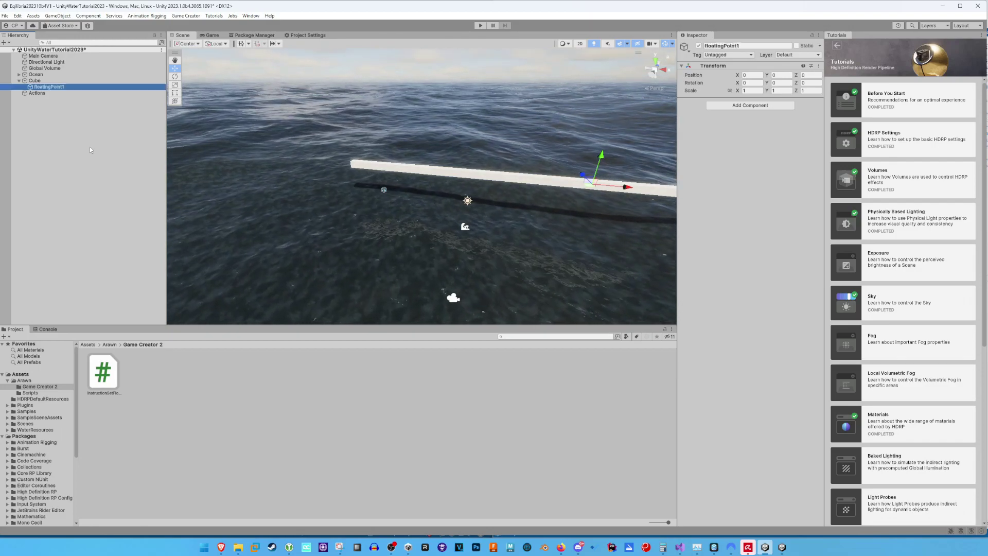
Duplicate floatingPoint1 under the Cube and rename the copy floatingPoint2.
key(ctrl+d)
click(63, 94)
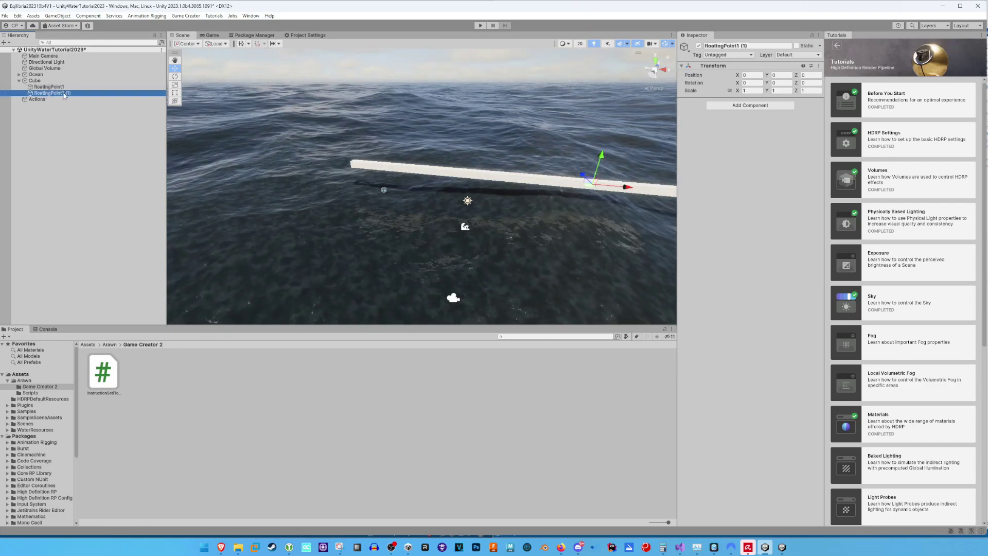
drag(72, 93, 61, 91)
text(2)
Add the Floater script component to floatingPoint1 and floatingPoint2 together.
click(62, 88)
shift+click(61, 93)
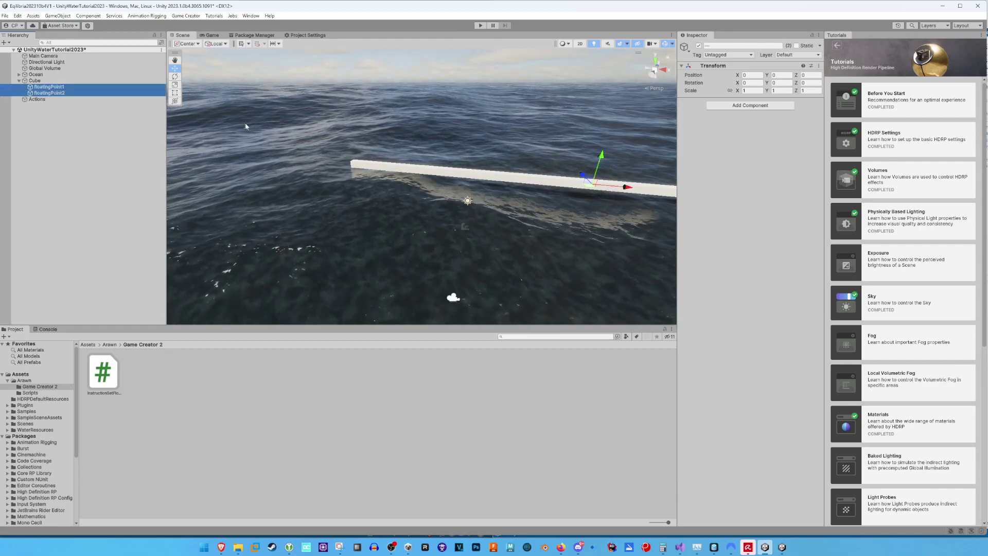
click(744, 109)
click(743, 106)
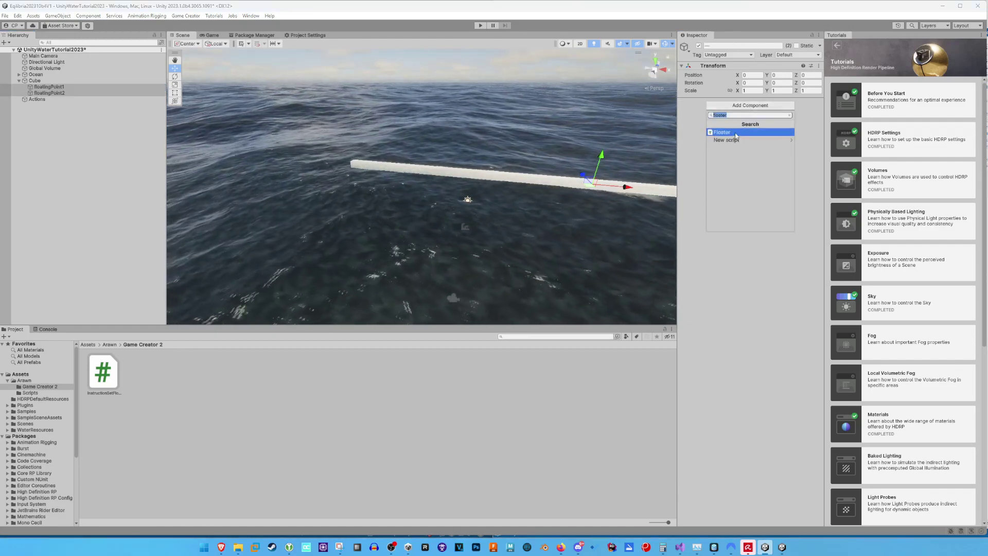
key(Return)
Set both Floaters to depth before submersion 1, displacement amount 3, floaters 2, water drag 1 and water angular drag 1.
click(744, 127)
text(1)
key(Tab)
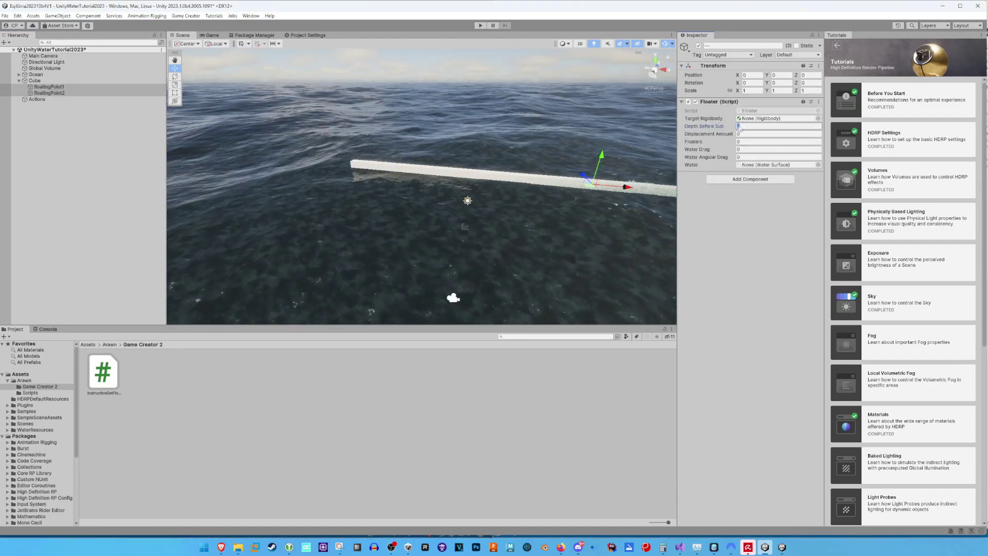
text(3)
key(Tab)
text(1)
key(Tab)
text(1)
key(Tab)
text(1)
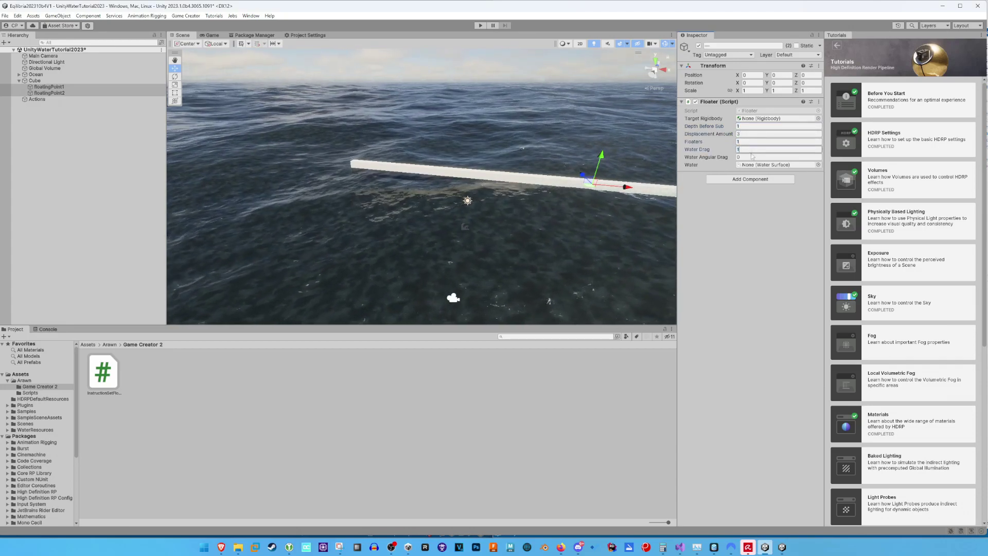
drag(753, 142, 637, 142)
text(2)
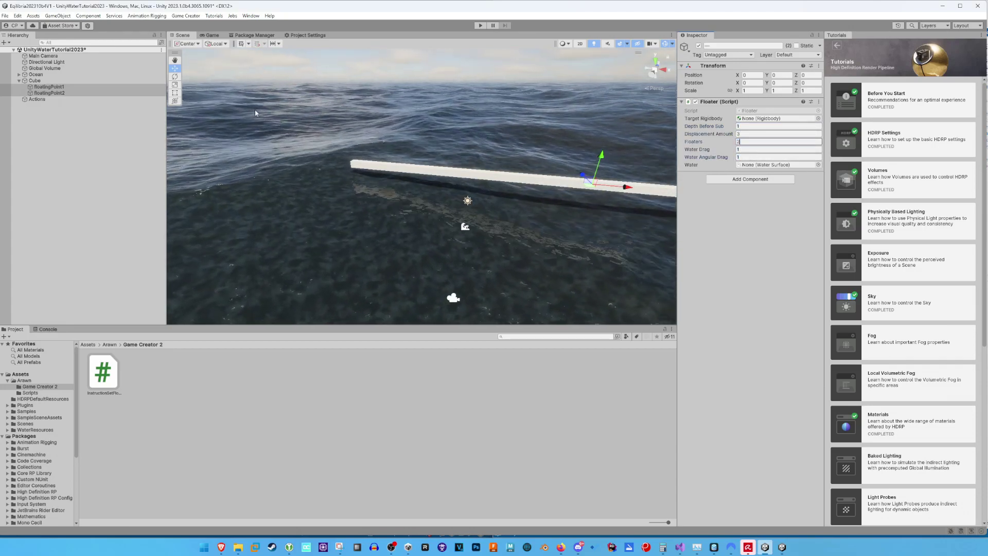
Move floatingPoint1 to about -0.29 and floatingPoint2 to about 0.4 along the Cube's X axis.
click(111, 127)
click(116, 87)
right_drag(461, 124, 519, 130)
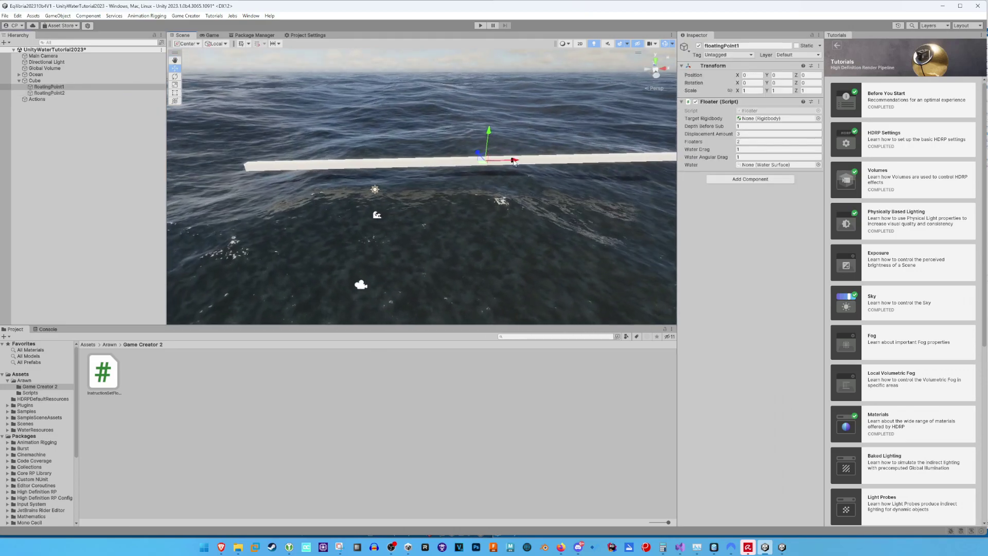
drag(515, 159, 381, 160)
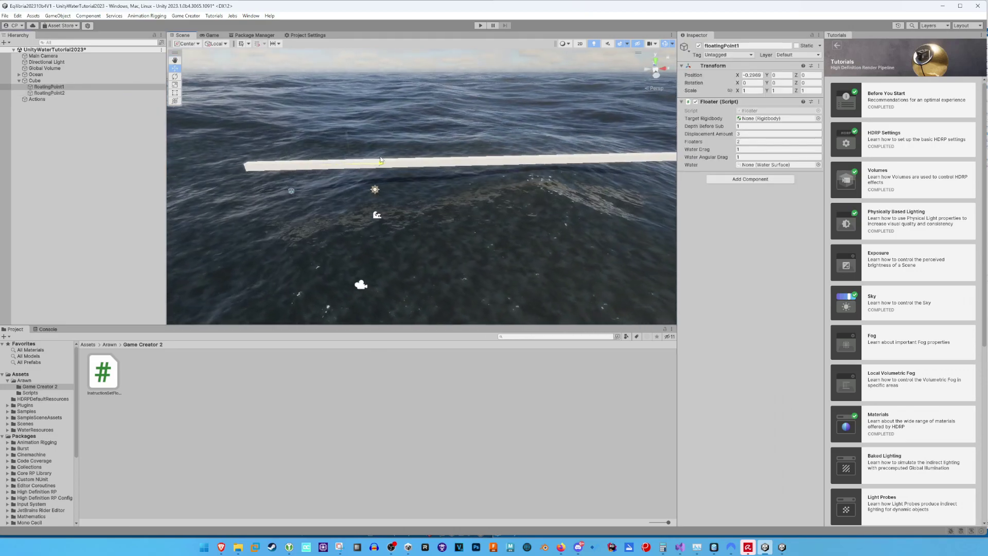
click(49, 93)
right_drag(547, 152, 596, 154)
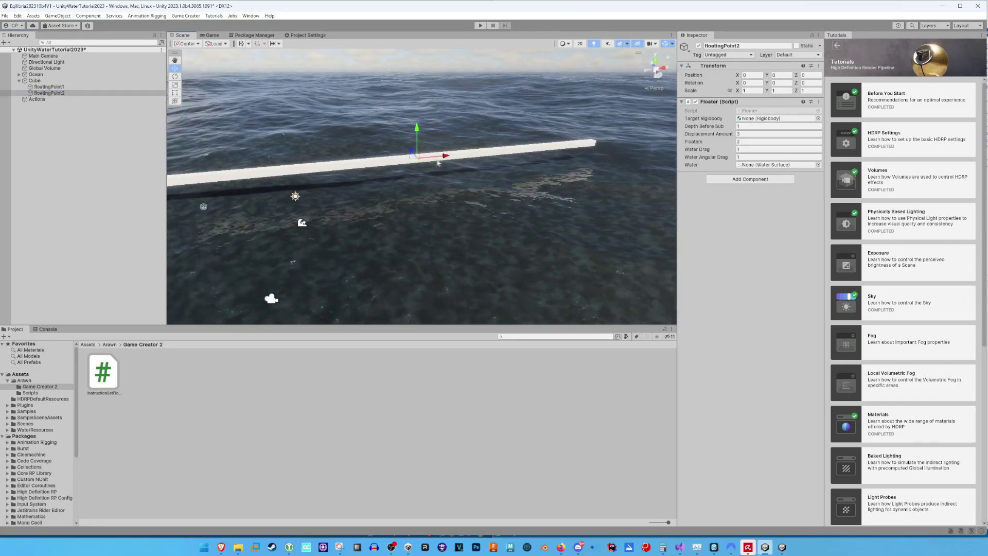
drag(445, 157, 587, 151)
right_drag(587, 152, 388, 149)
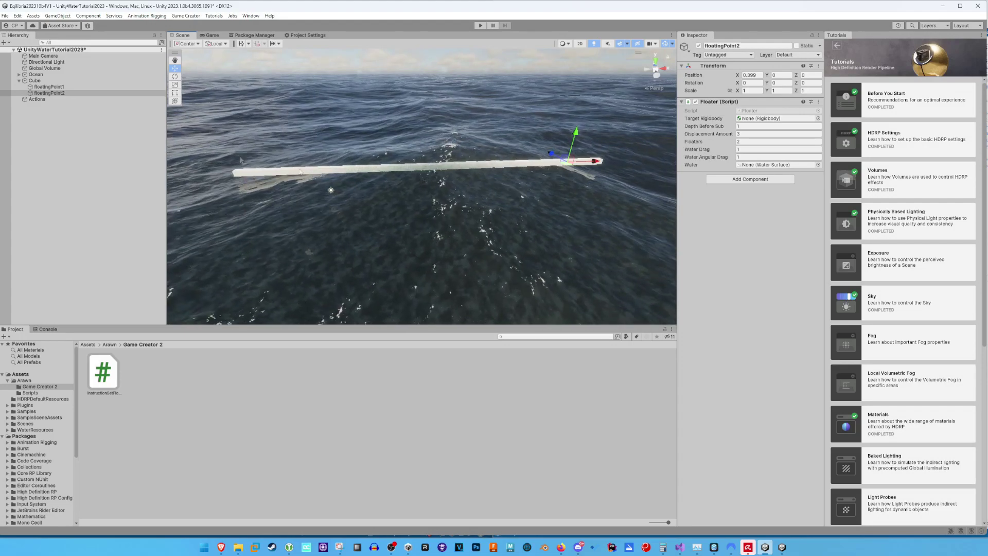
Move floatingPoint1 and floatingPoint2 out to the beam's opposite ends, at about -0.5 and 0.5 on X.
click(69, 89)
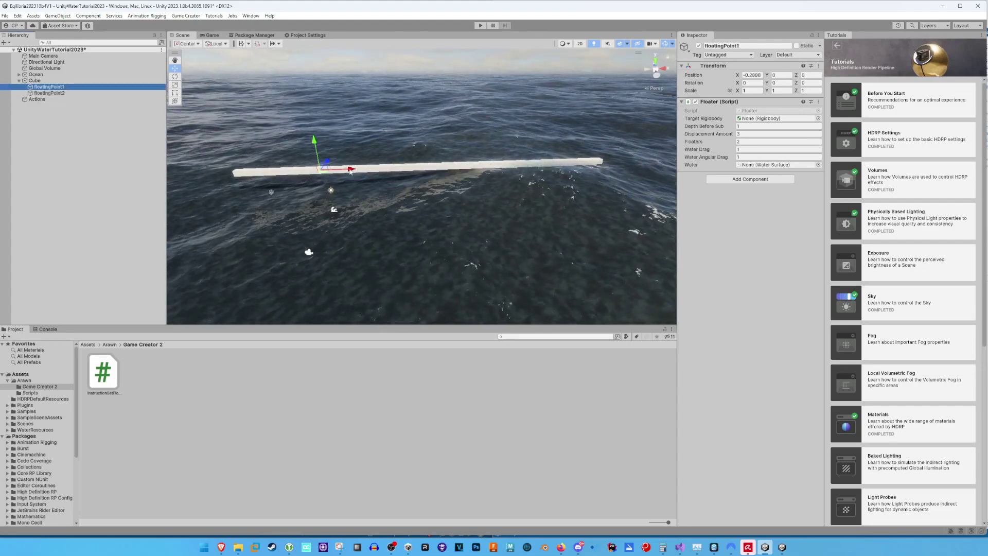
drag(333, 164, 261, 175)
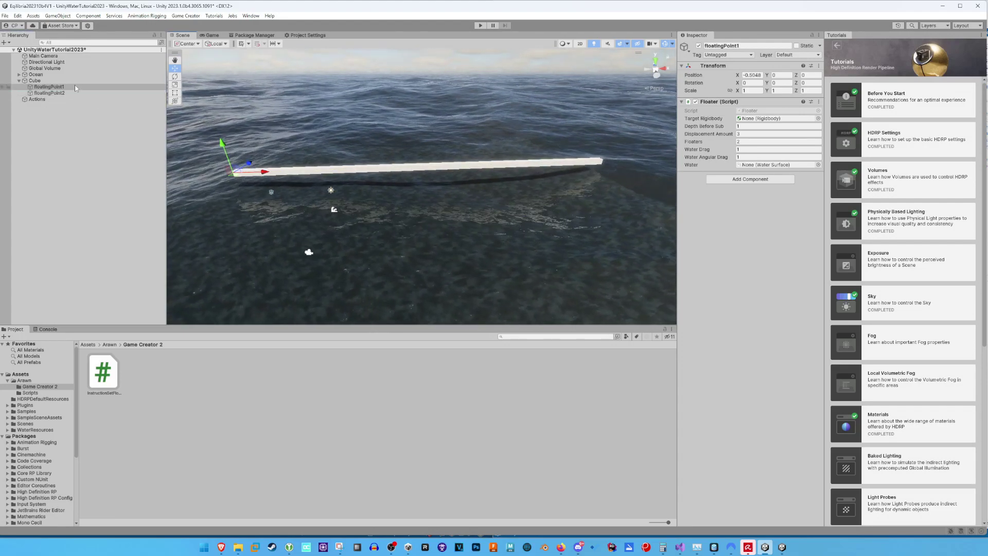
click(48, 93)
right_drag(605, 168, 521, 176)
drag(519, 175, 551, 175)
right_drag(550, 175, 506, 147)
Run the scene and examine how the long beam floats on its two floating points from the scene view.
click(482, 26)
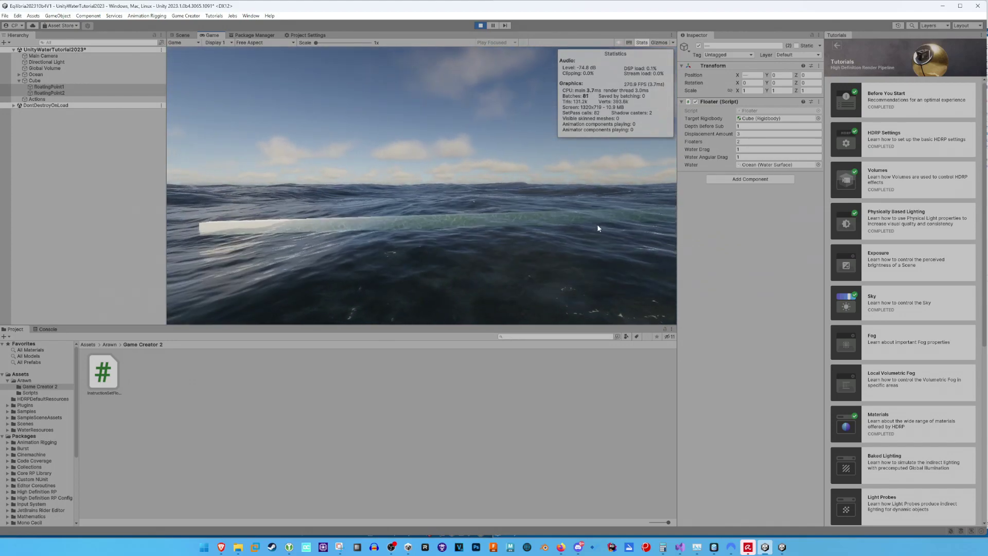
click(75, 87)
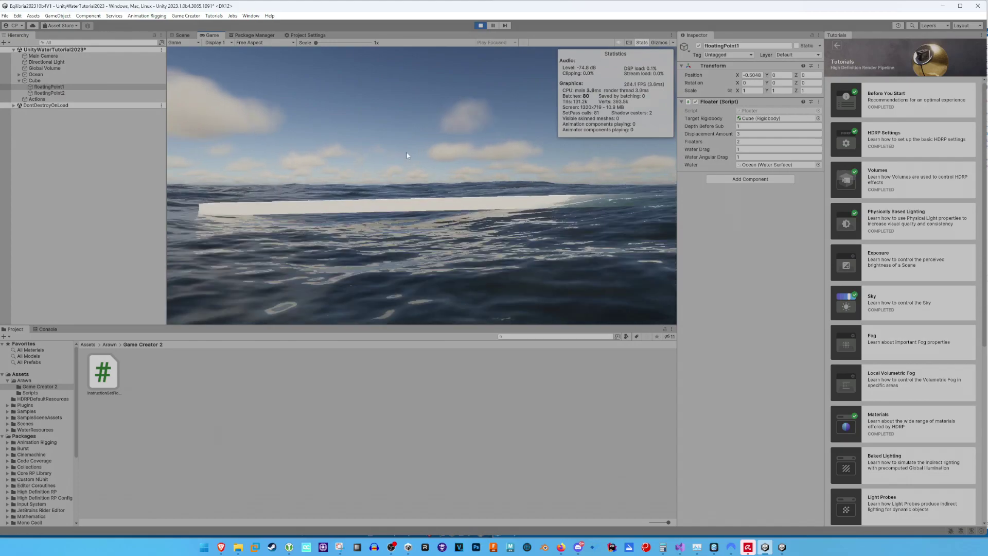
click(183, 35)
right_drag(242, 121, 270, 148)
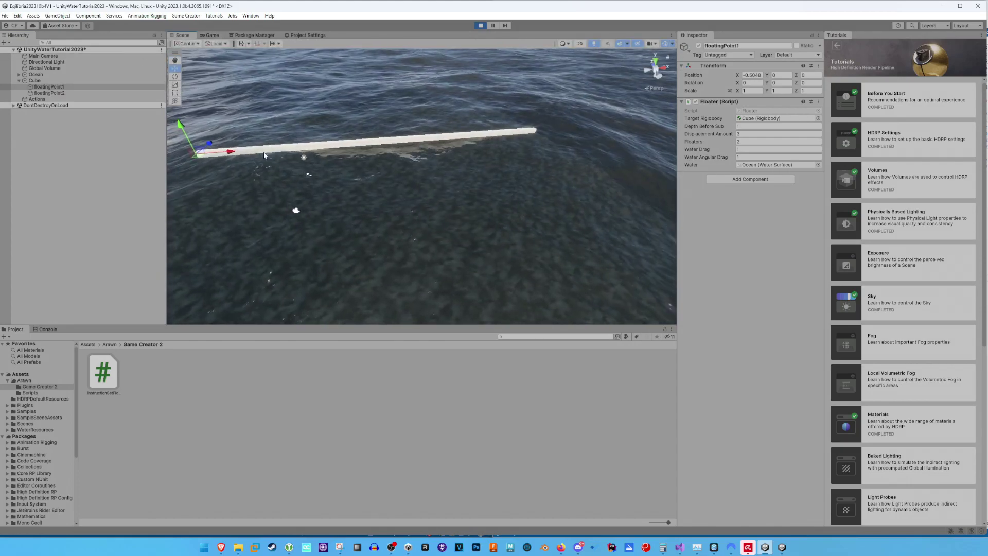
Test floating in the running scene with floatingPoint1 at about -0.24 and floatingPoint2 at about 0.04 on X.
drag(230, 152, 340, 160)
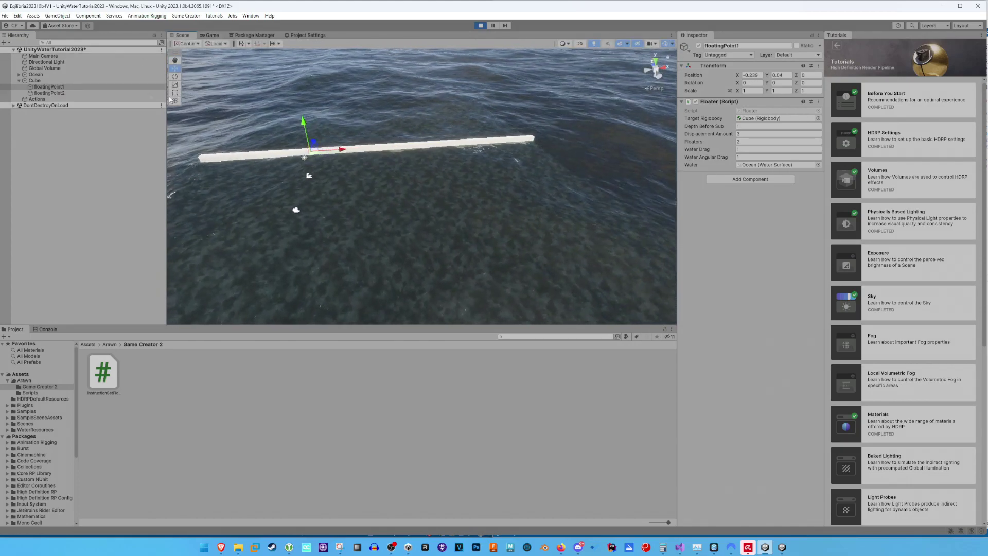
click(535, 138)
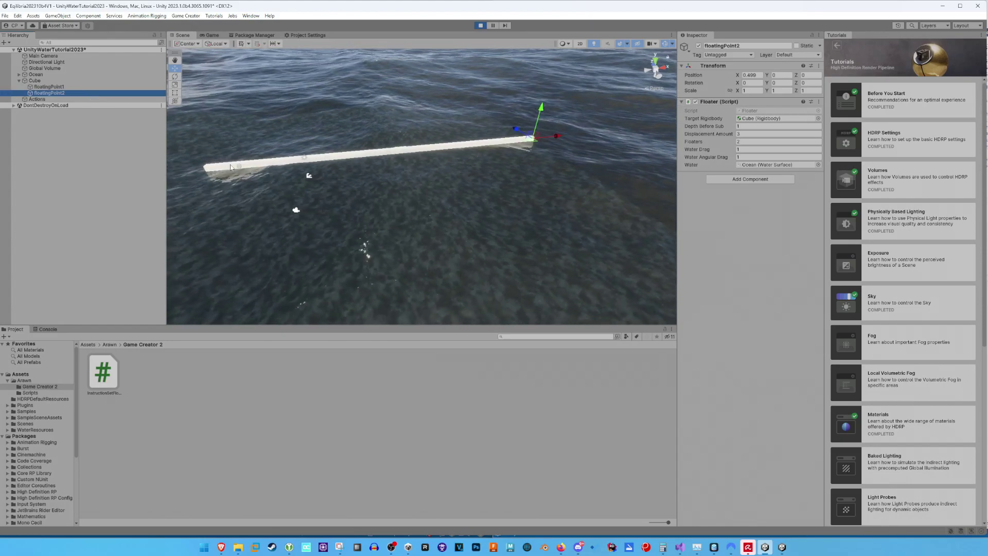
drag(556, 137, 429, 144)
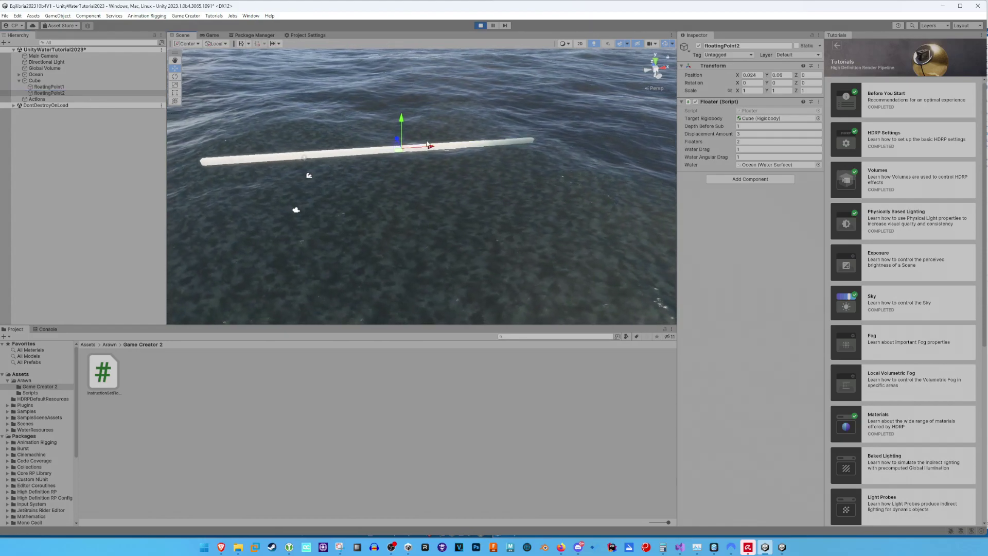
mouse_move(422, 134)
mouse_down()
mouse_move(522, 140)
mouse_move(395, 139)
mouse_move(430, 140)
mouse_up()
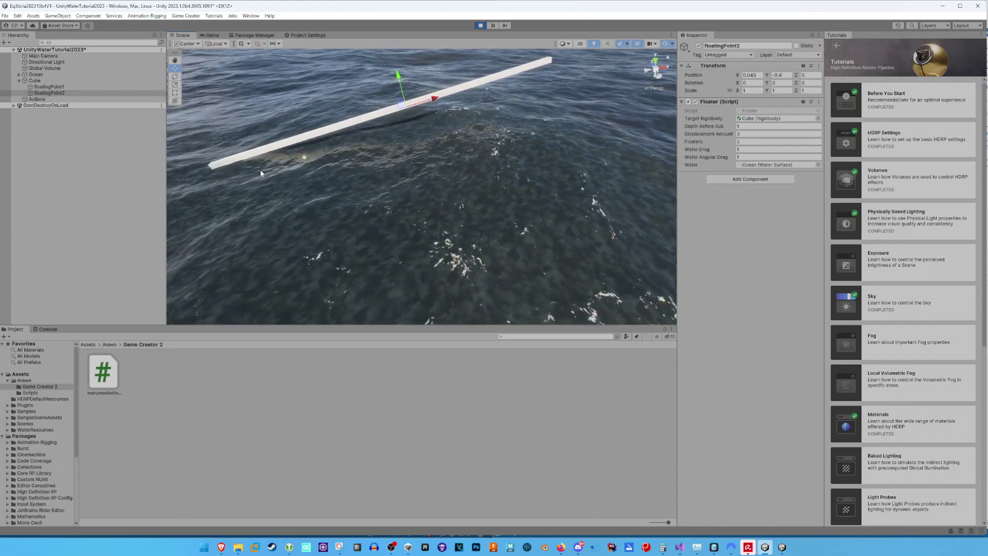
Test floating with floatingPoint1 closer to the beam's middle, at about -0.15 on X, and stop the running scene.
click(57, 87)
drag(340, 146, 368, 146)
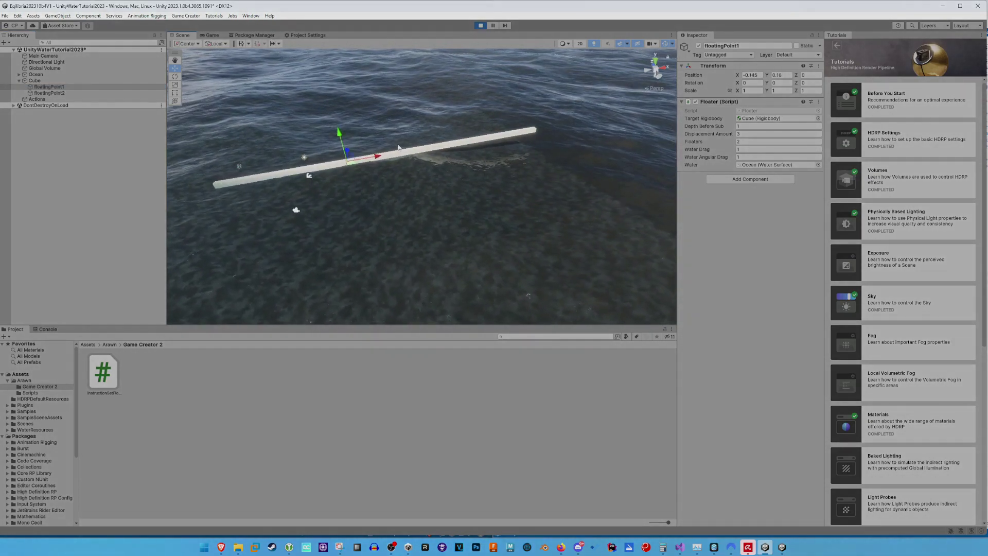
click(480, 25)
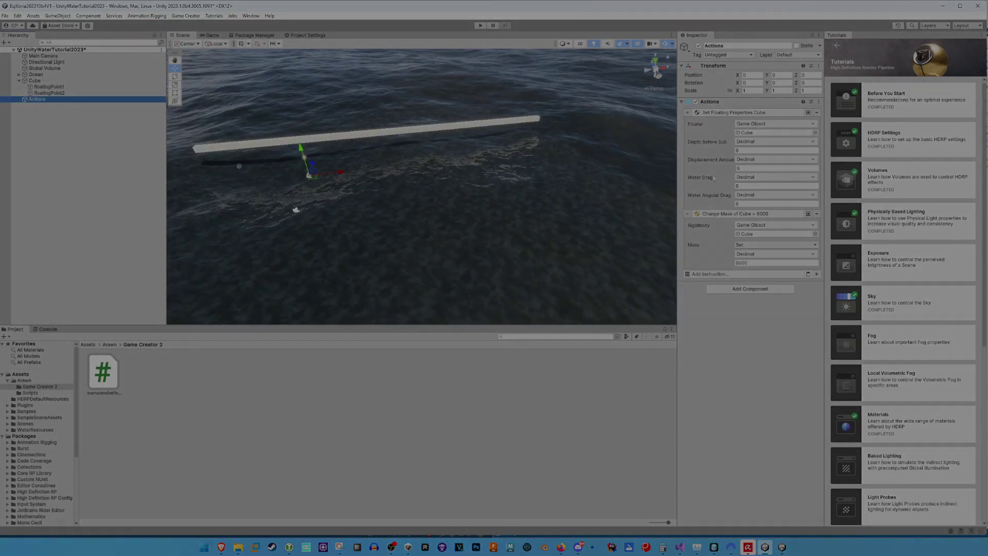